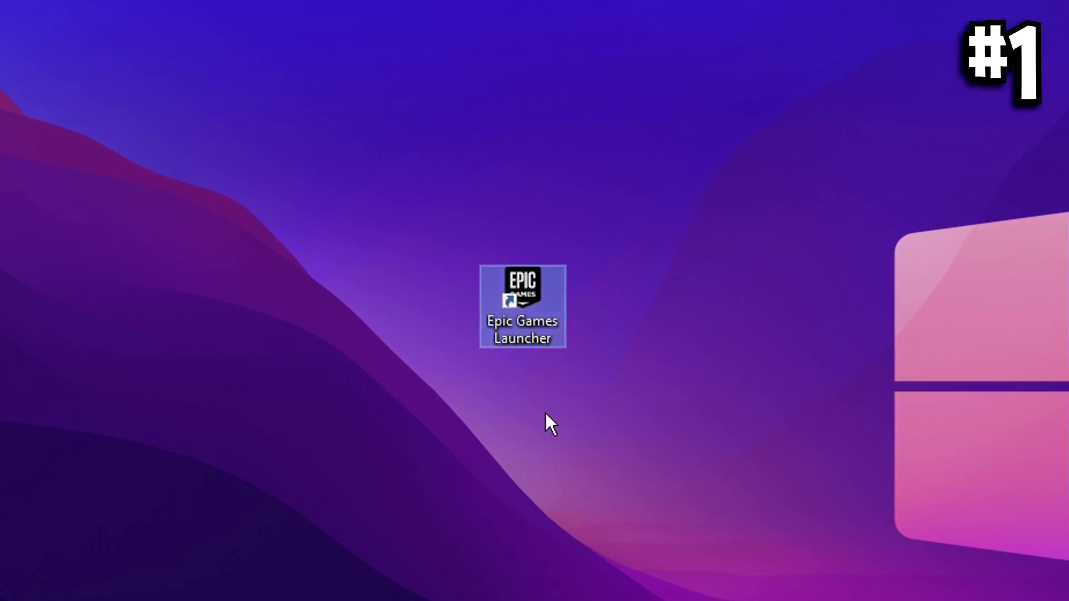
Start the Epic Games Launcher and open its settings page from the account options
double_click(535, 331)
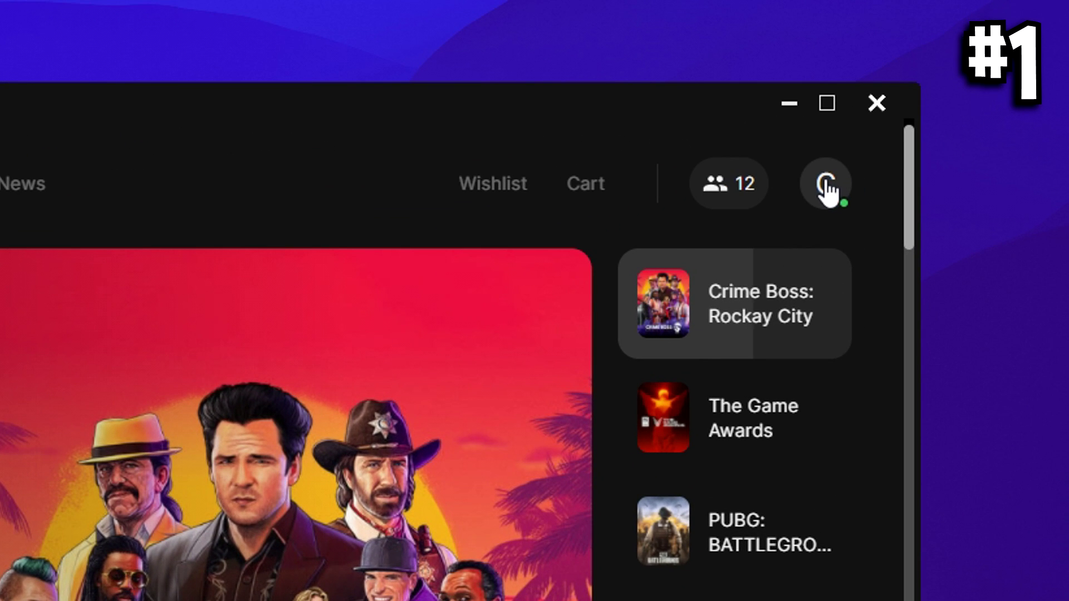
left_click(827, 186)
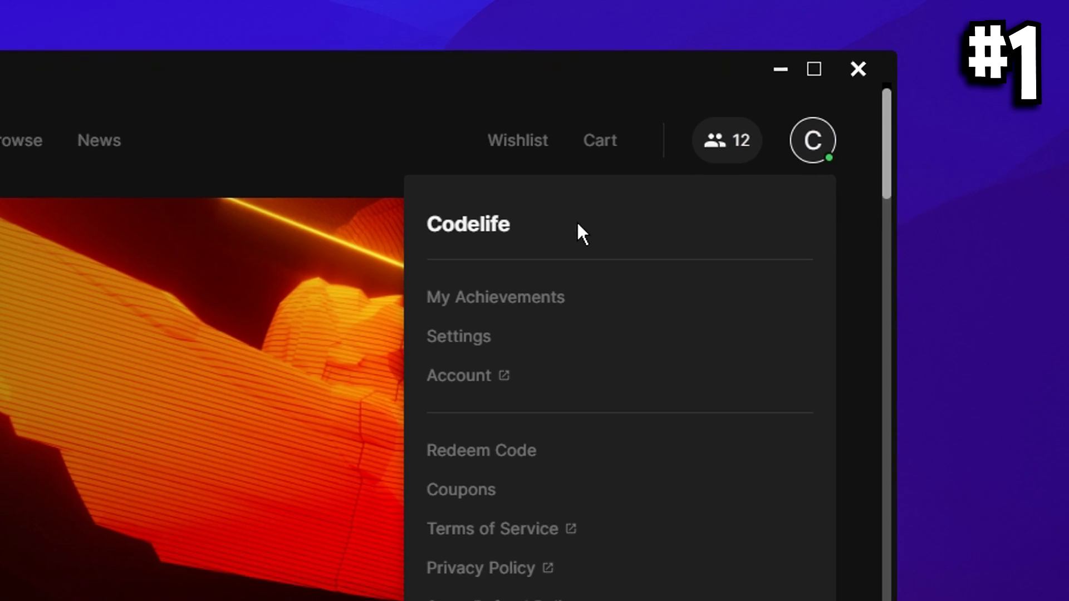
left_click_drag(590, 273, 458, 278)
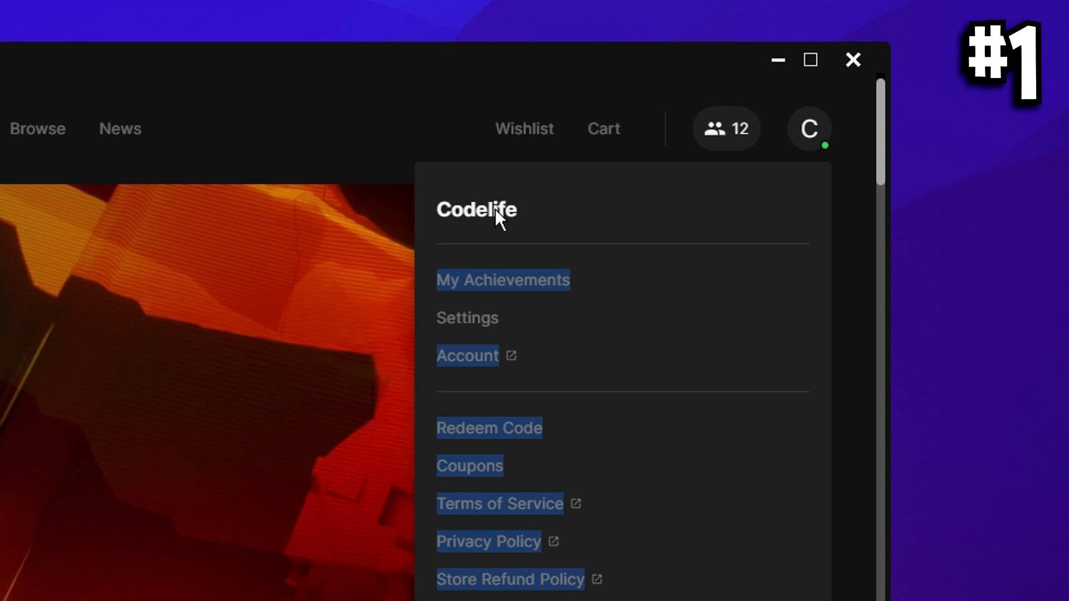
left_click(496, 210)
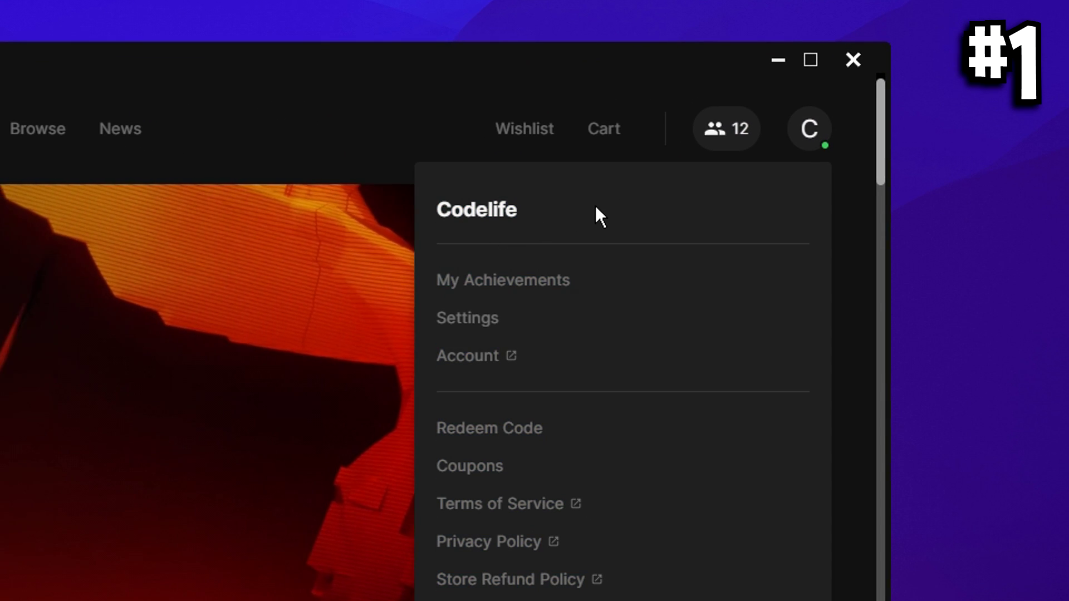
left_click(465, 318)
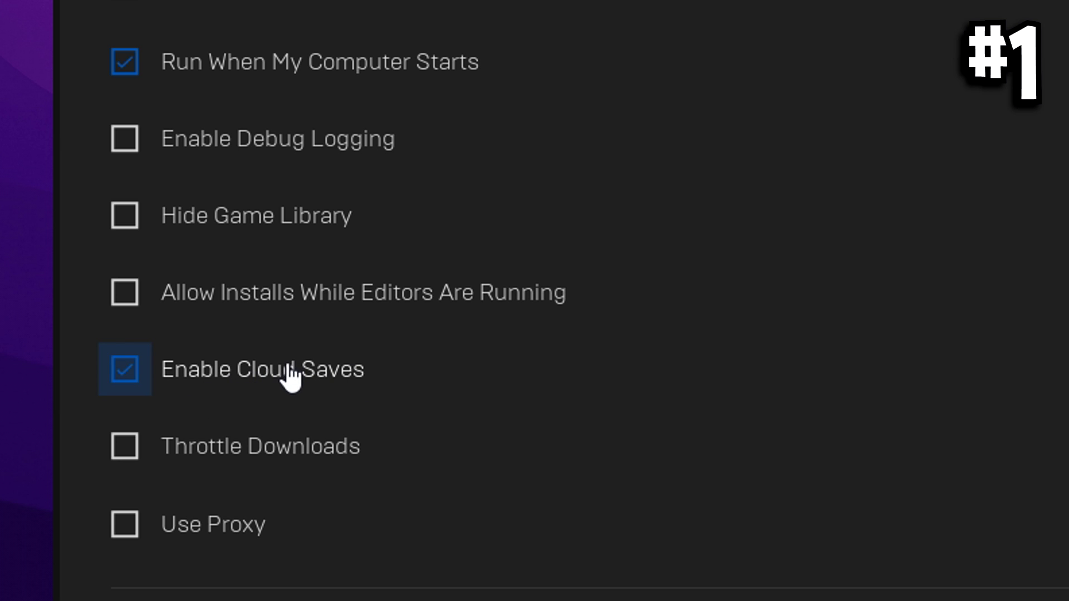
Expand Fortnite's options in the Manage Games section to show its additional command line arguments
scroll(271, 465, "down", 1)
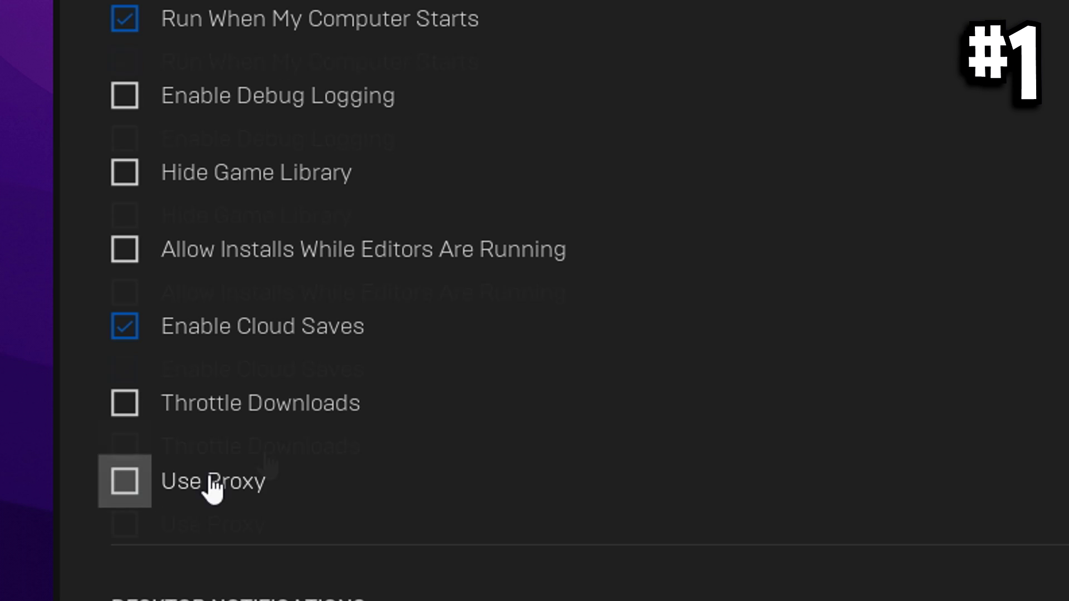
scroll(255, 493, "down", 9)
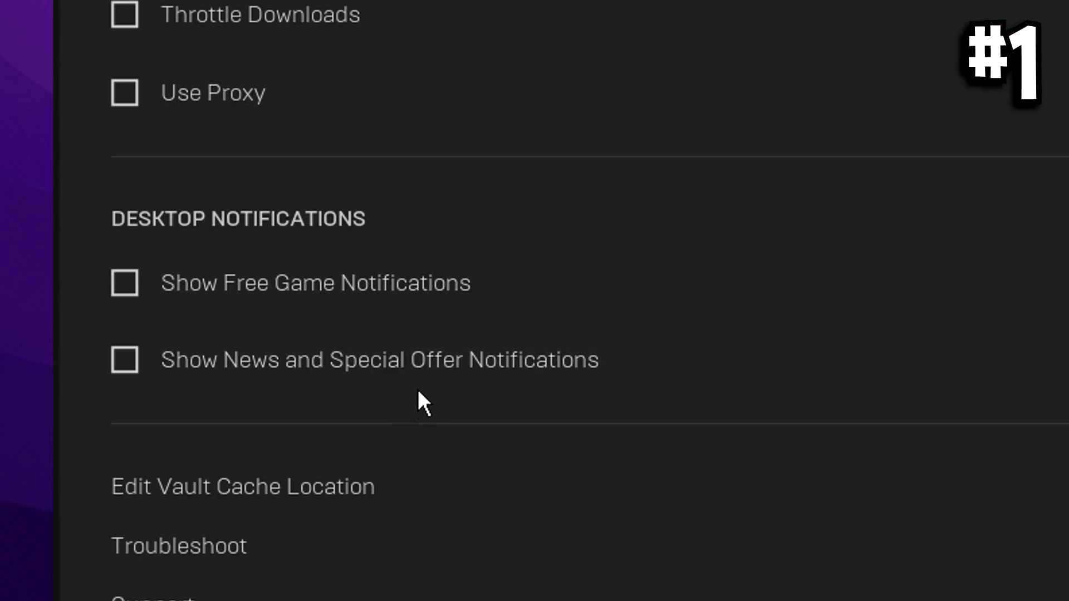
scroll(419, 393, "down", 10)
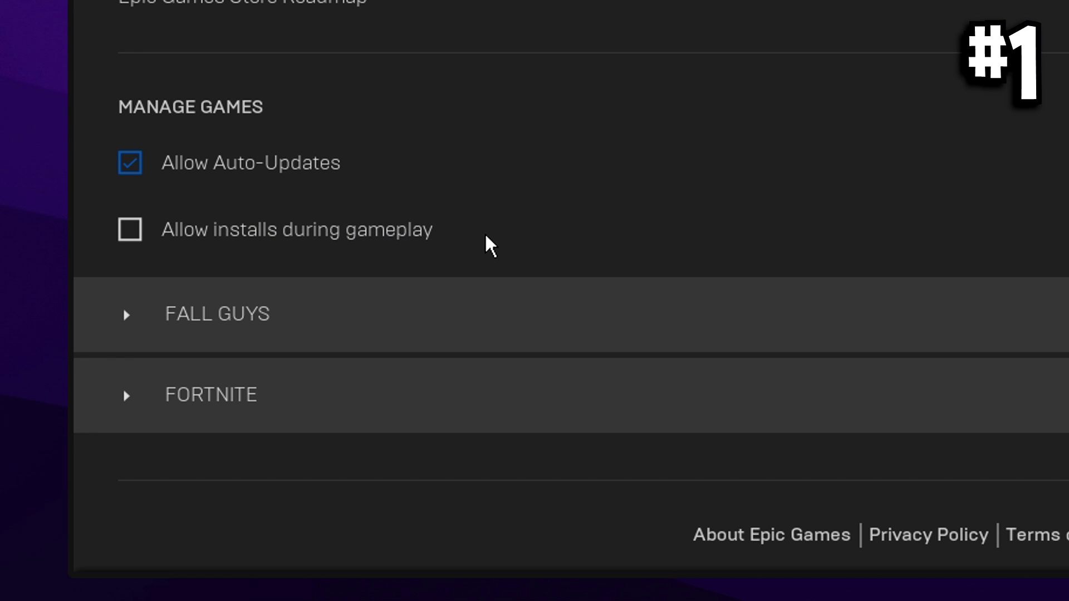
scroll(489, 243, "down", 1)
left_click(252, 369)
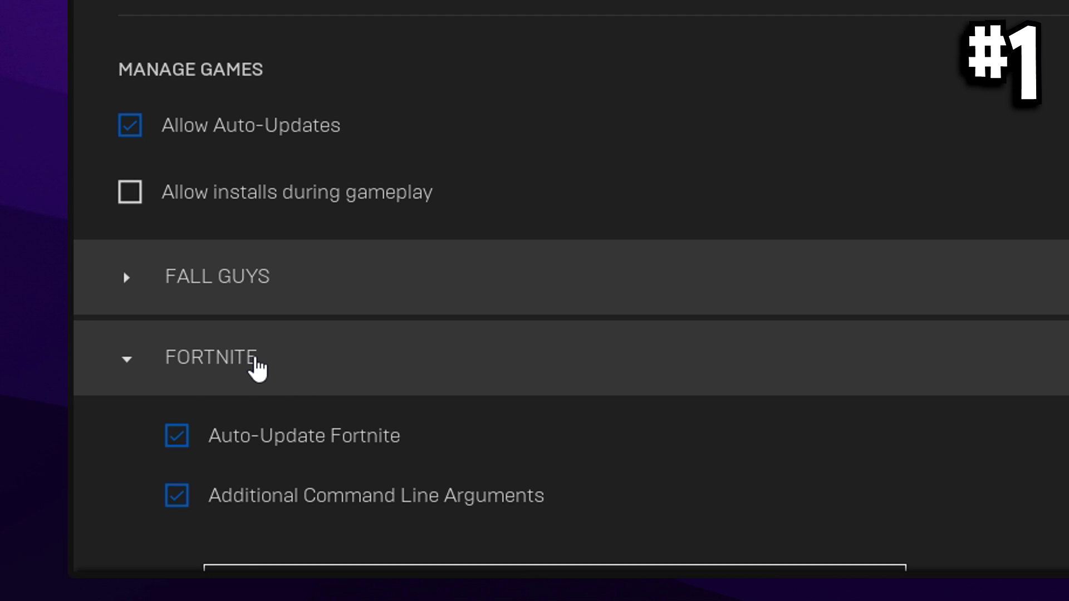
scroll(740, 341, "down", 3)
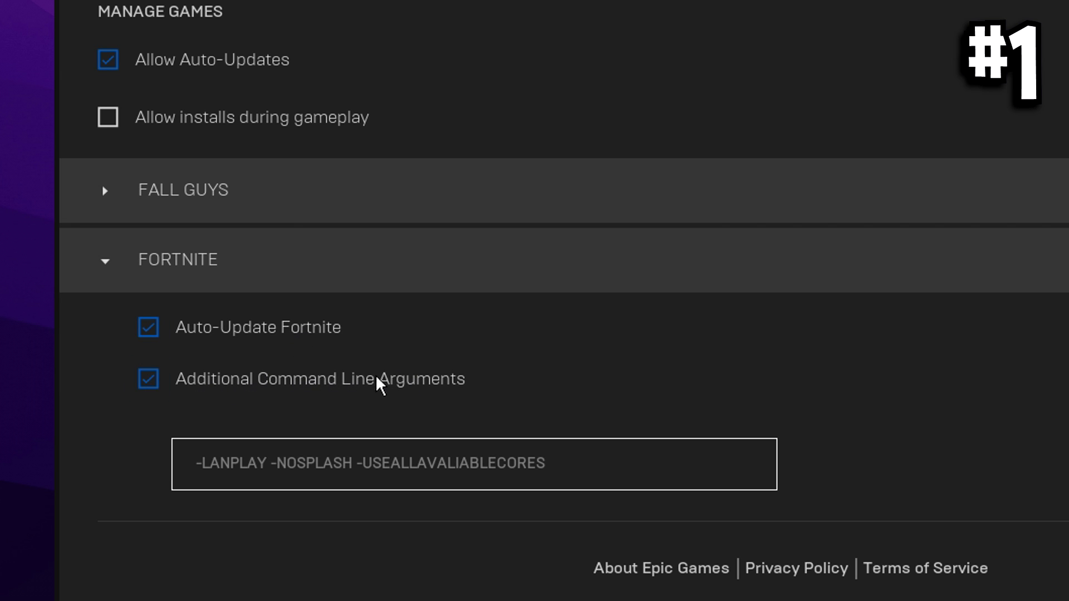
Examine Fortnite's additional command line arguments, highlighting the existing argument text
left_click_drag(547, 464, 196, 463)
left_click(635, 482)
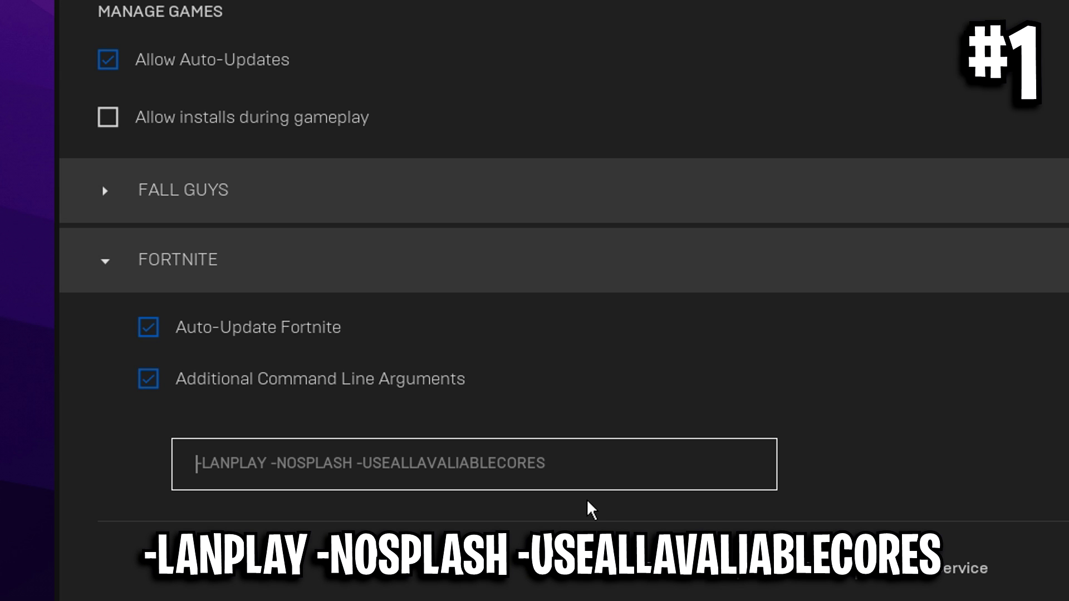
scroll(887, 284, "up", 15)
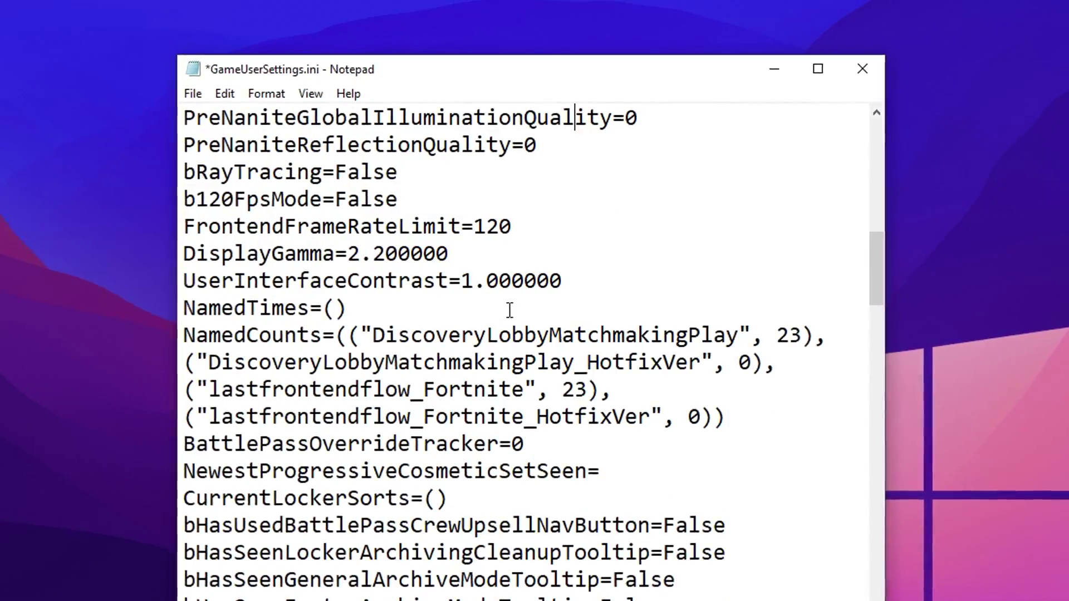
scroll(510, 310, "down", 4)
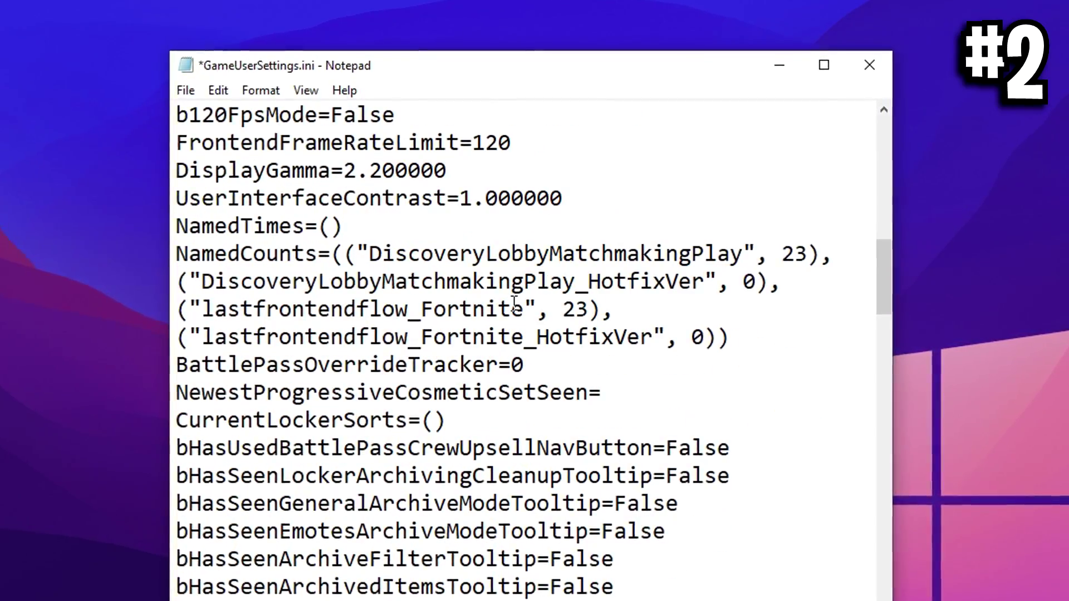
scroll(513, 305, "down", 5)
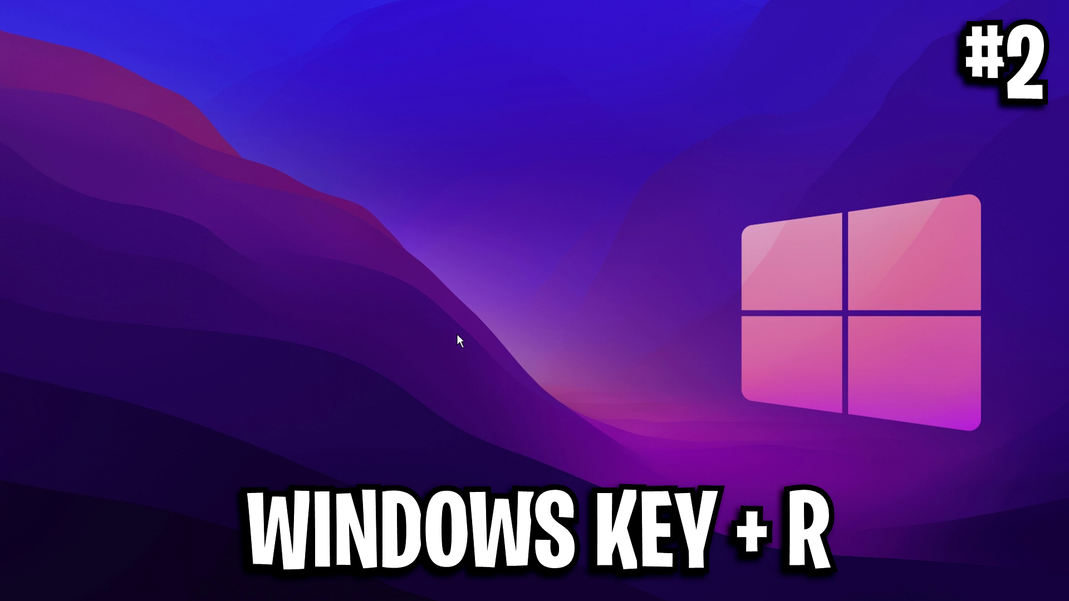
Open the local app data folder by running %LOCALAPPDATA%
key("super+r")
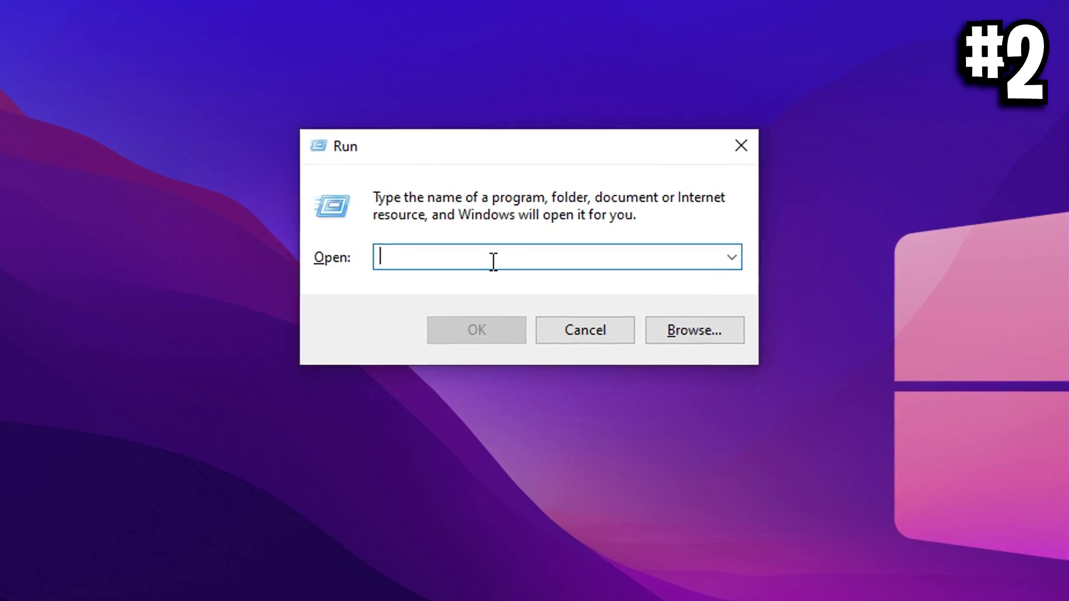
type("%LOCA")
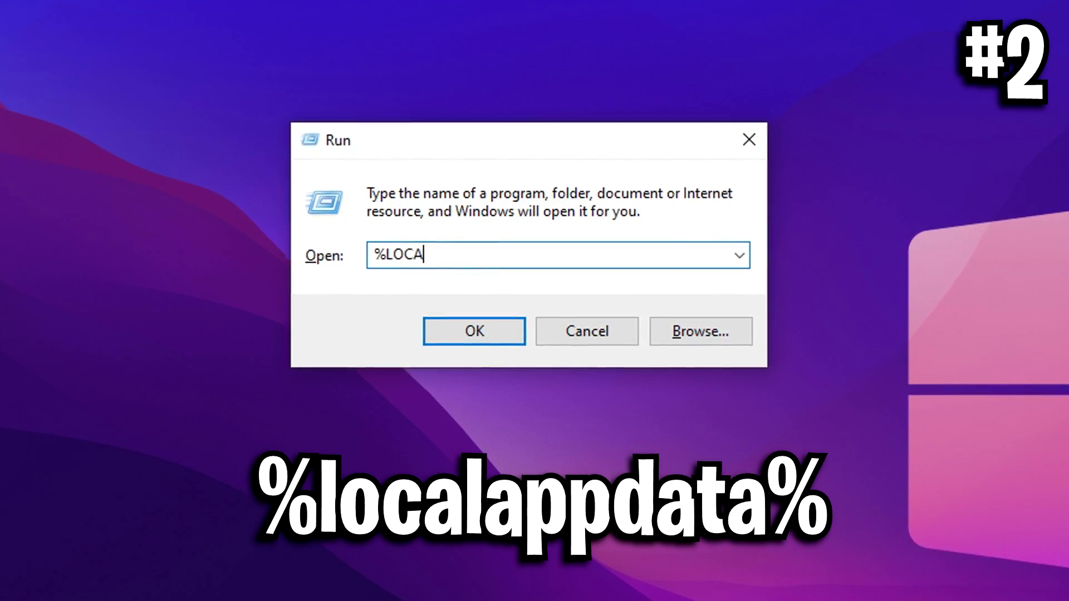
type("LAPPDATA%")
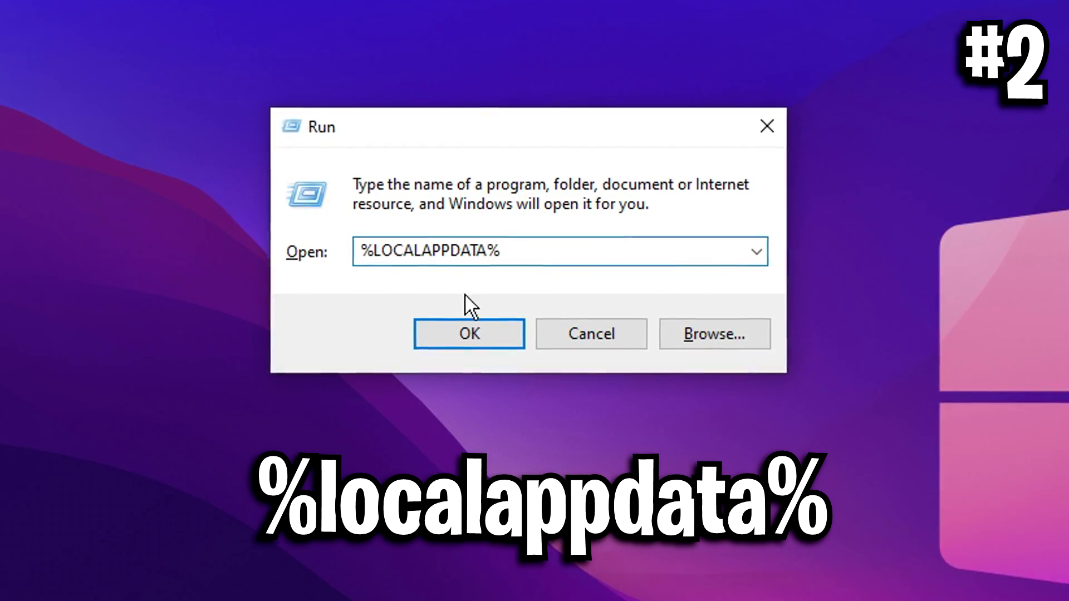
left_click(495, 340)
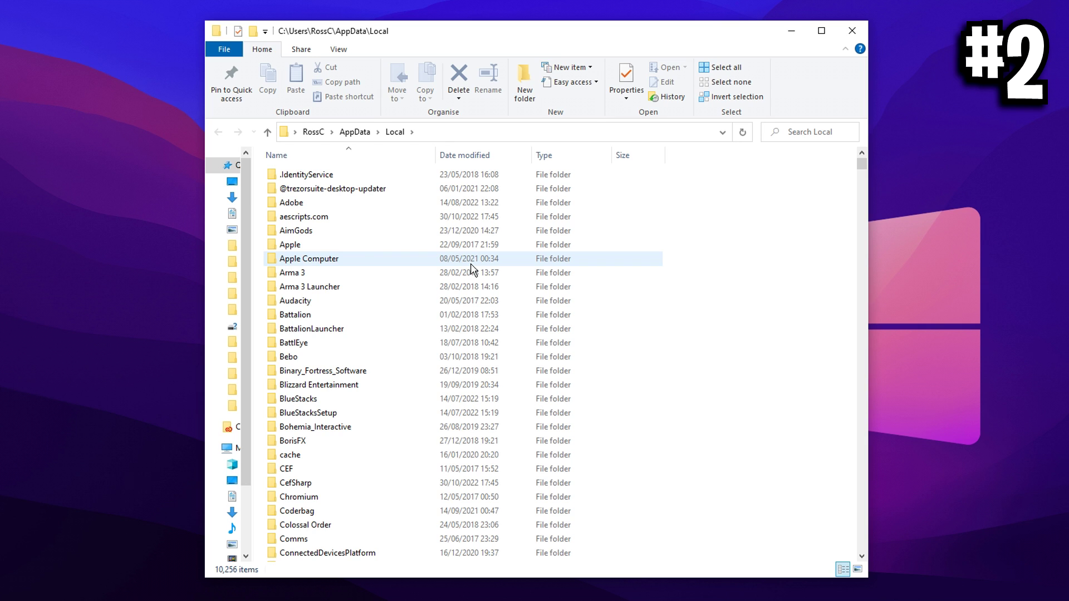
Find the FortniteGame folder and paste a copy of it into the same Local folder
type("fortnite")
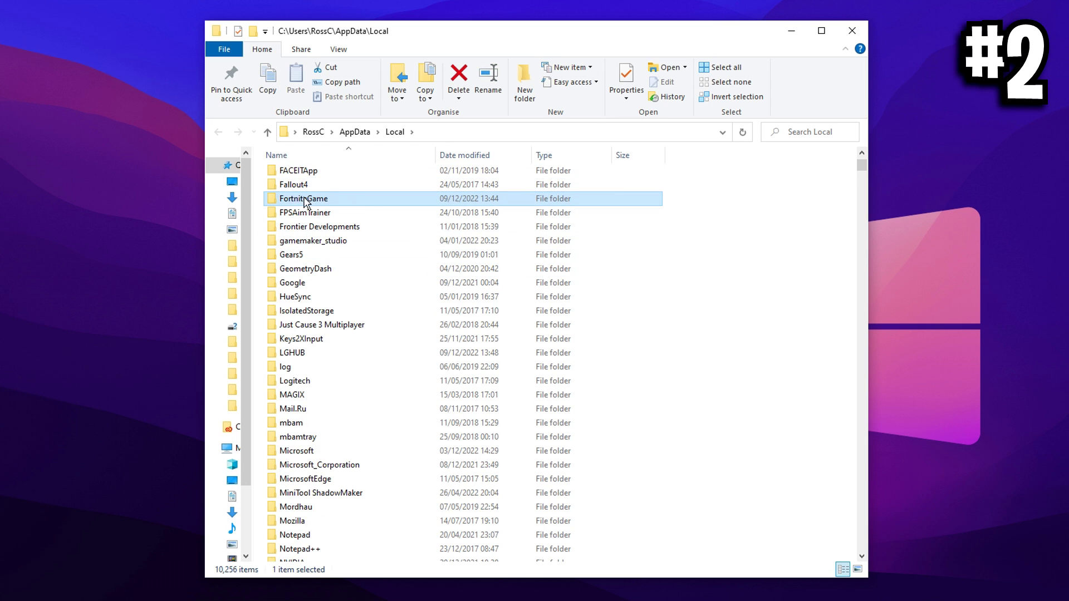
right_click(406, 201)
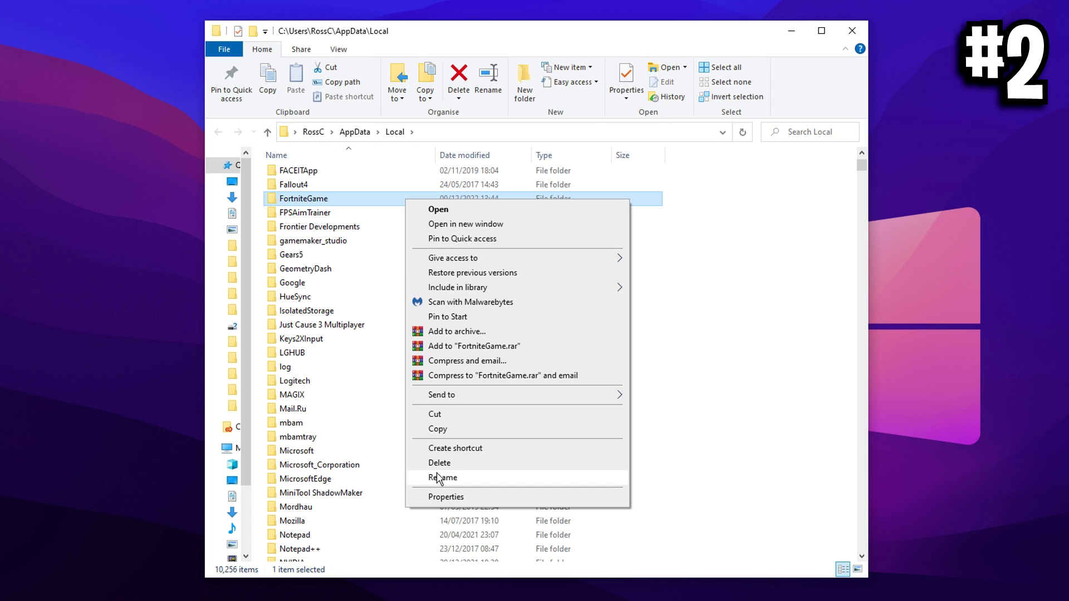
left_click(359, 201)
right_click(361, 199)
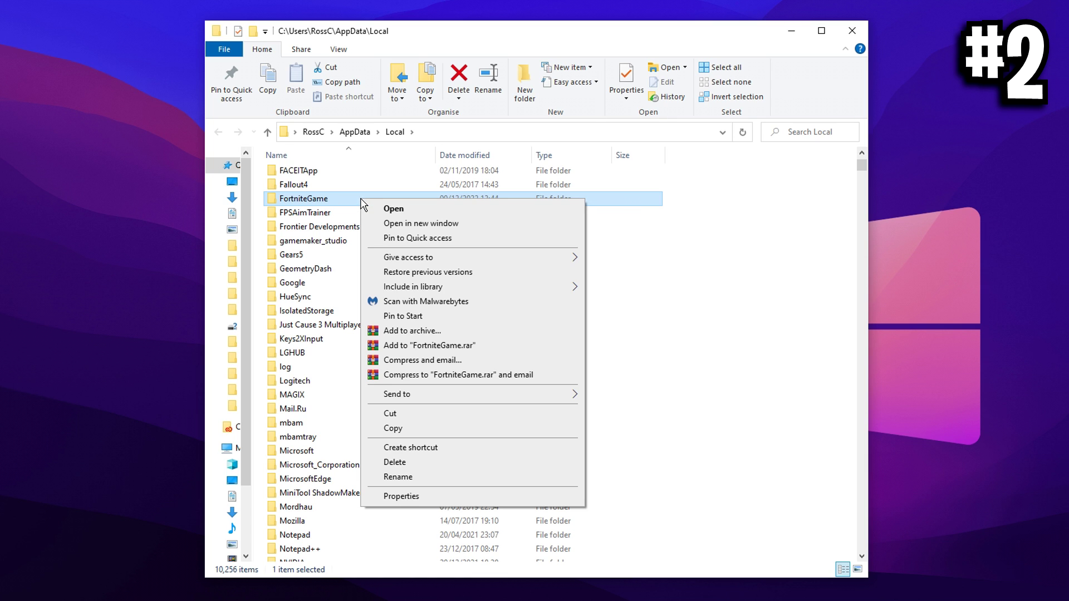
right_click(390, 198)
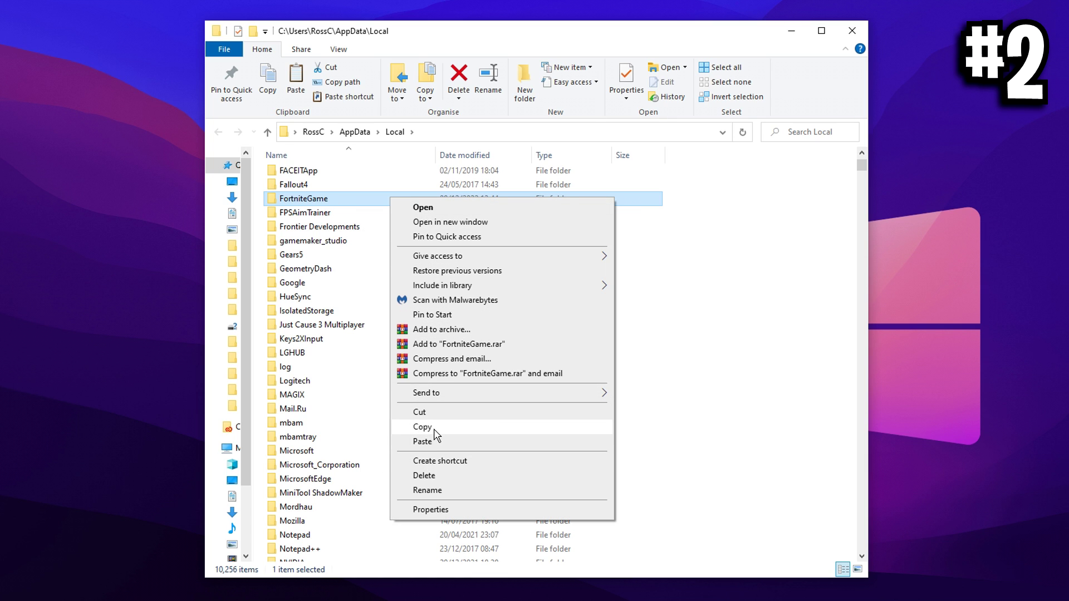
left_click(423, 427)
right_click(675, 196)
left_click(708, 290)
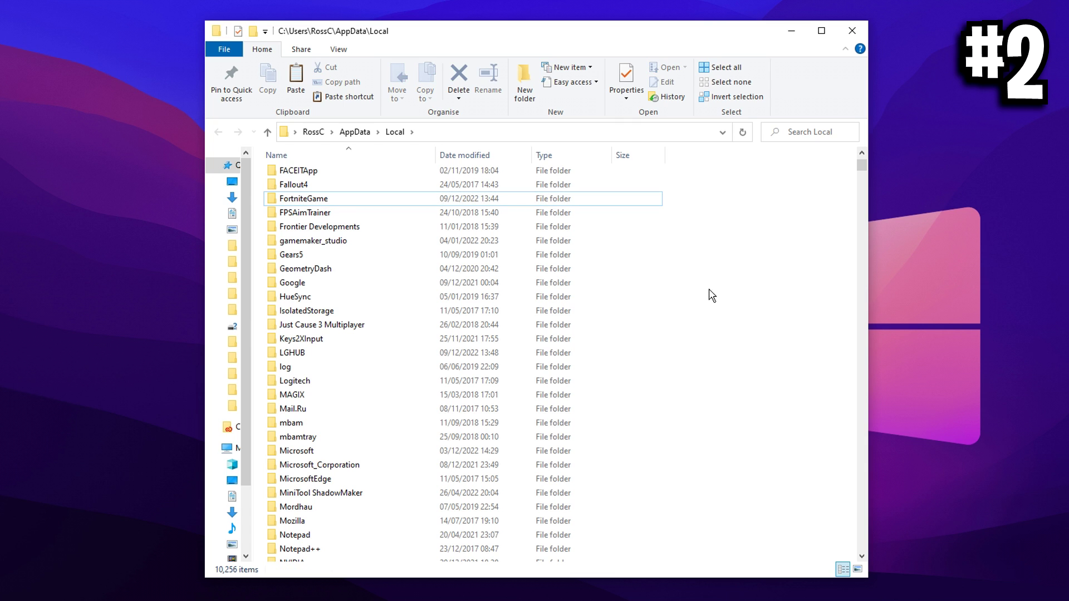
Rename the copied FortniteGame folder to FortniteGame1
right_click(343, 557)
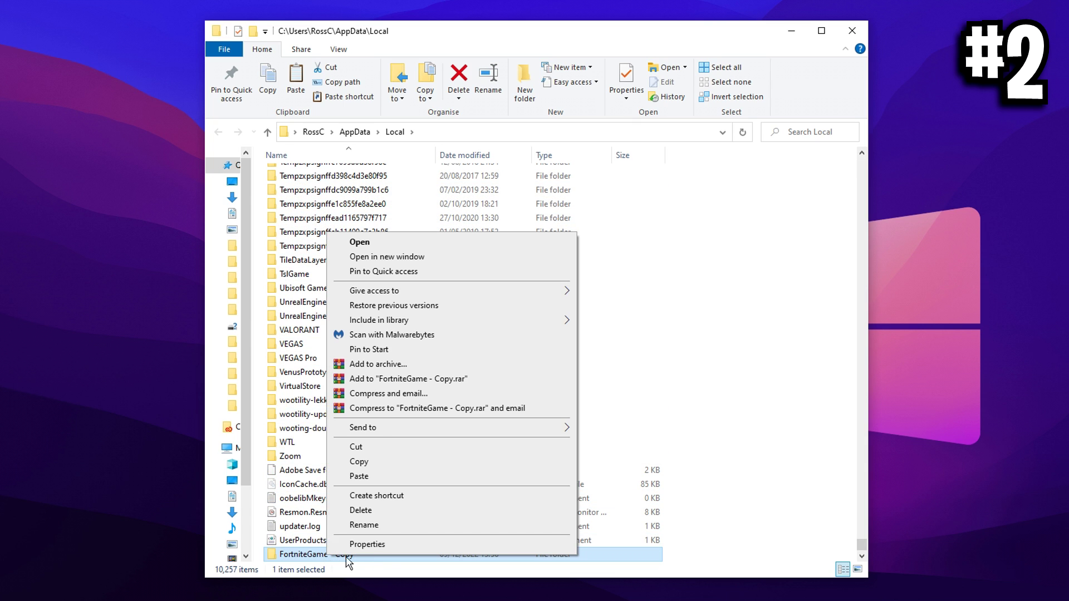
left_click(356, 530)
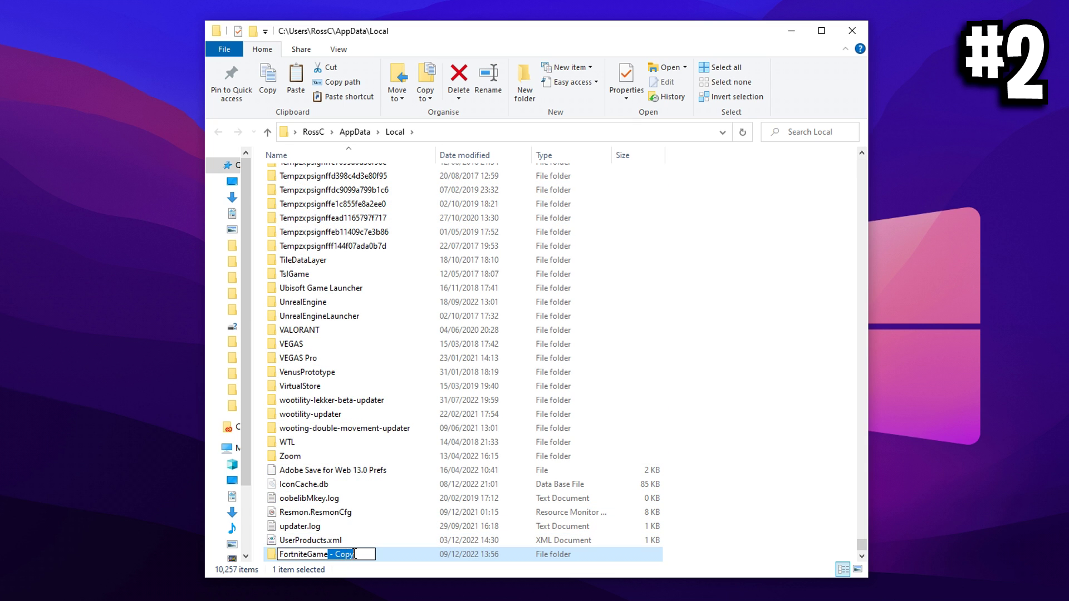
type("FortniteGame1")
key("Return")
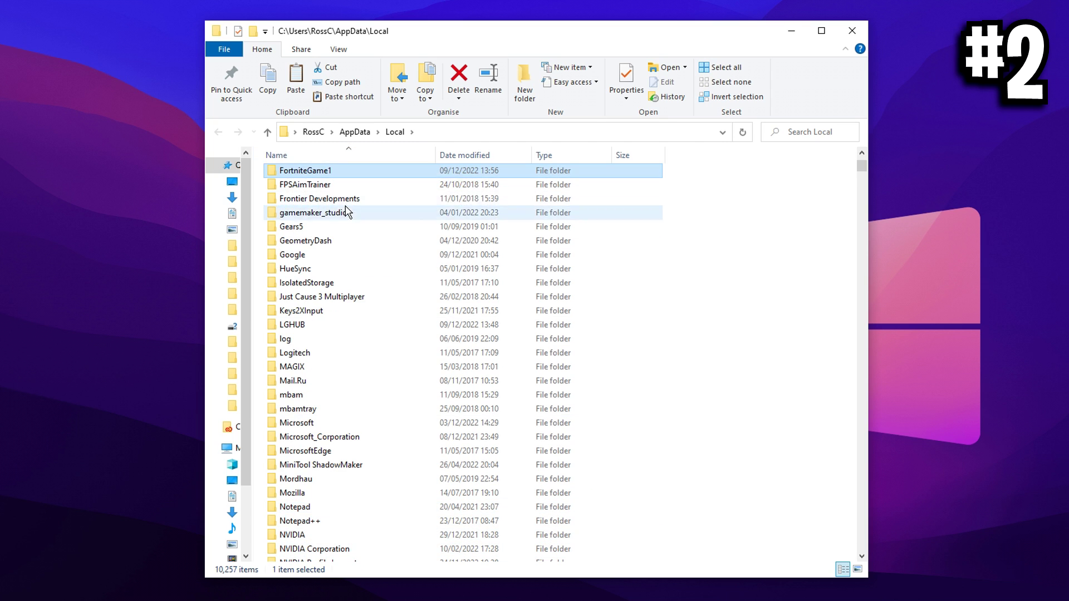
Delete the original FortniteGame folder, confirming its removal
scroll(345, 223, "up", 2)
left_click(340, 241)
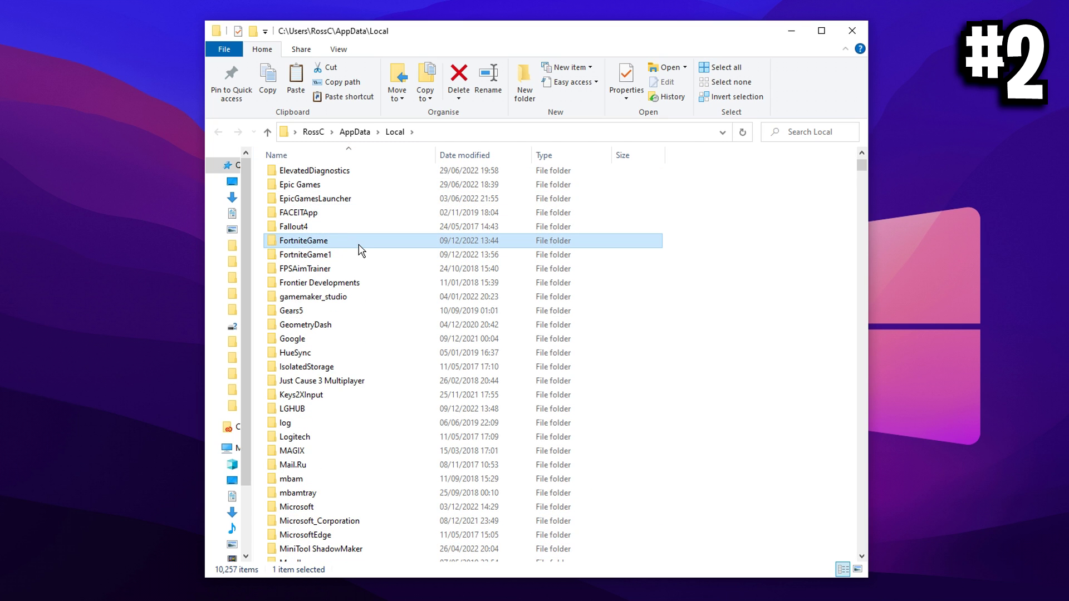
key("Delete")
left_click(582, 374)
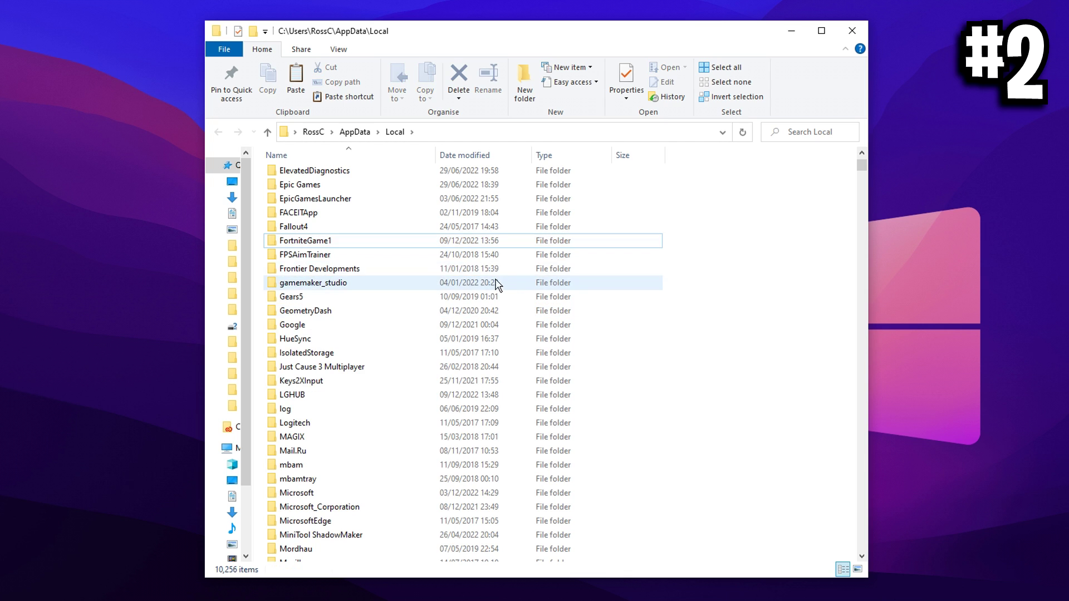
Move the FortniteGame1 backup folder to the Recycle Bin and close the folder window
left_click(335, 242)
key("Delete")
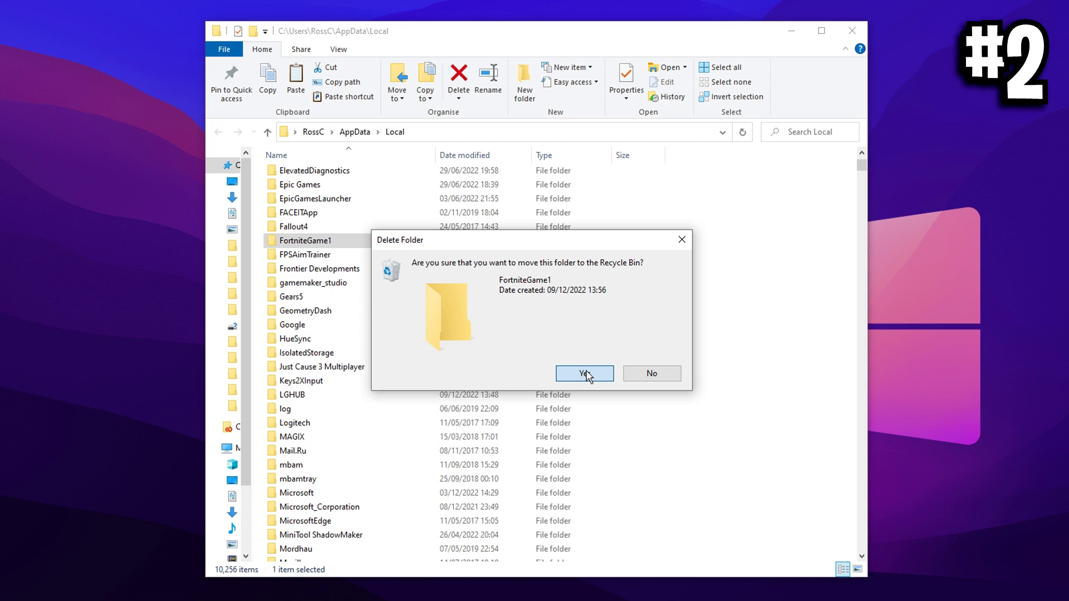
left_click(585, 374)
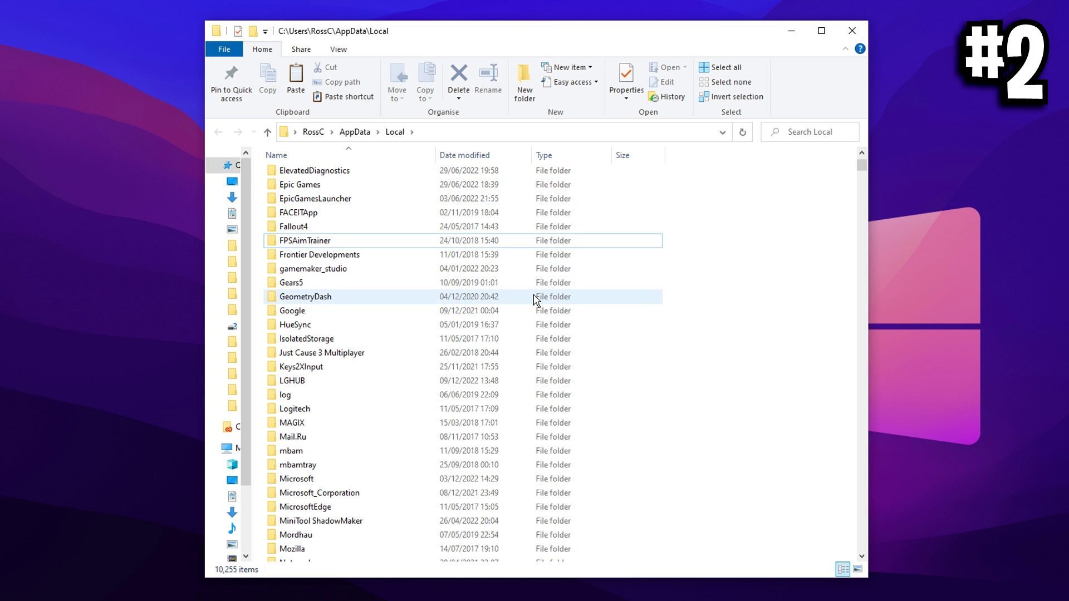
left_click(852, 31)
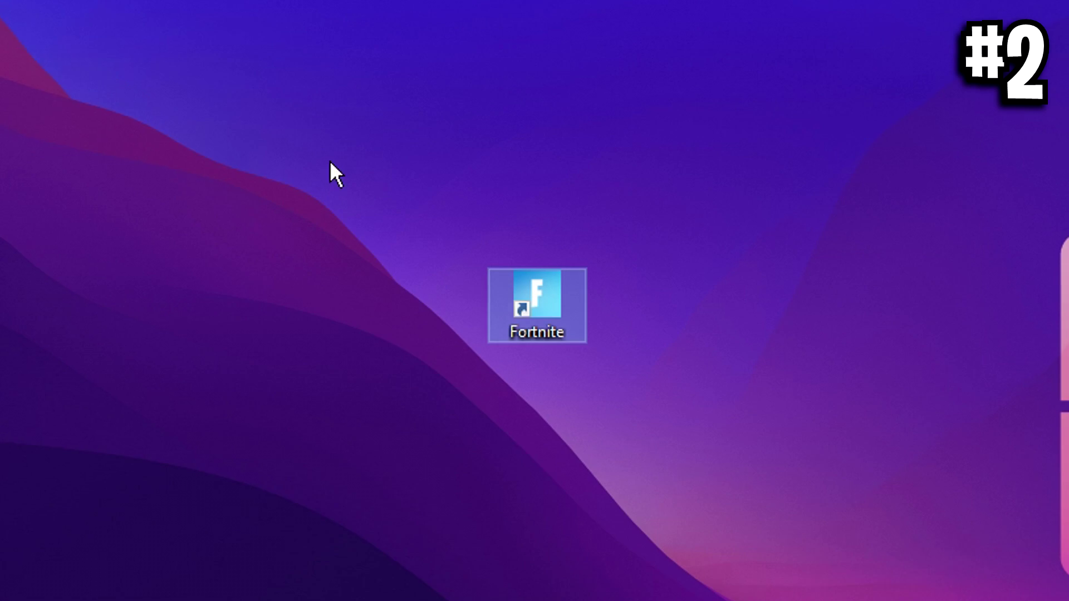
Launch Fortnite from the desktop and open the game's settings from the lobby
double_click(558, 318)
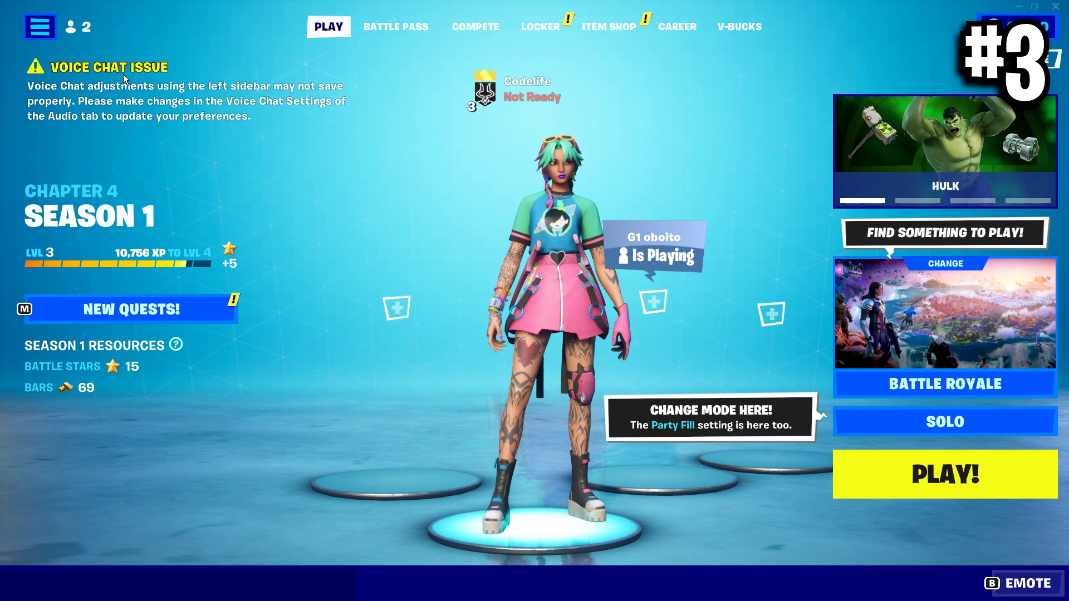
left_click(40, 26)
left_click(29, 506)
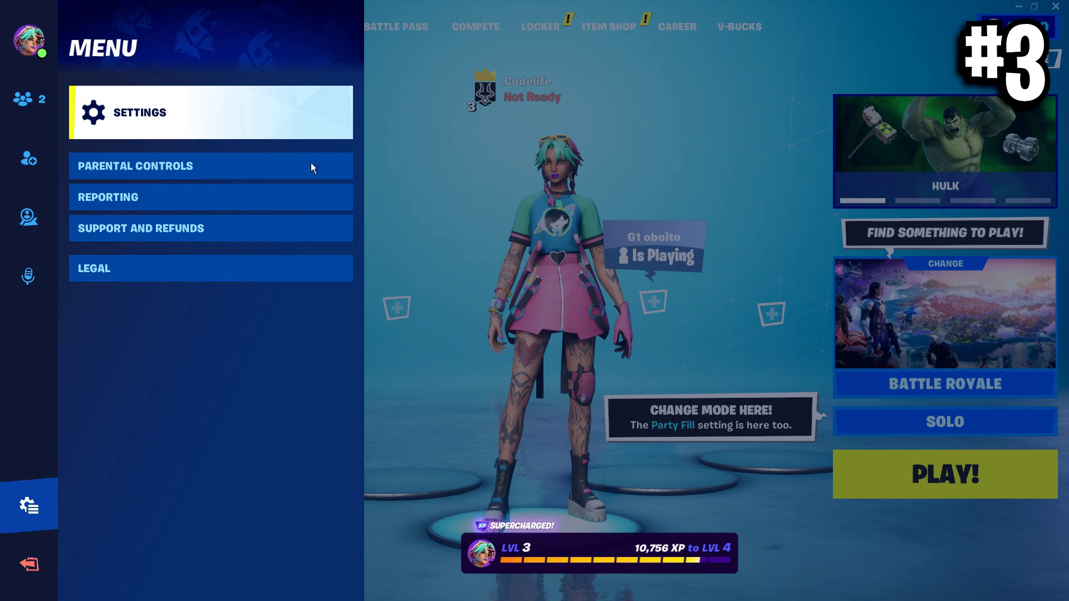
key("Return")
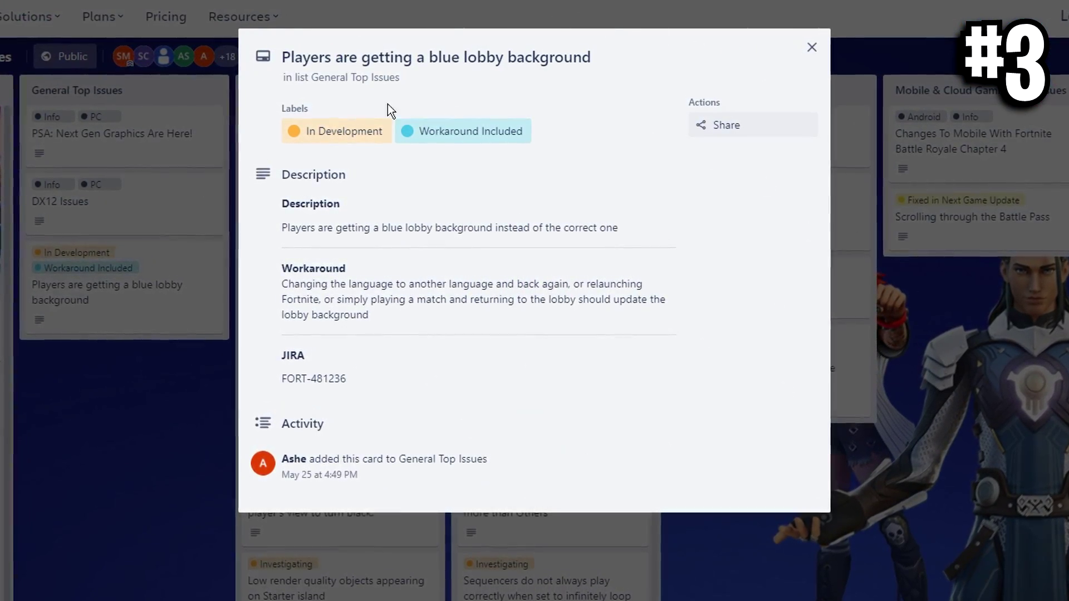
Examine the Trello card about the blue lobby background issue, highlighting its title
left_click_drag(637, 56, 270, 55)
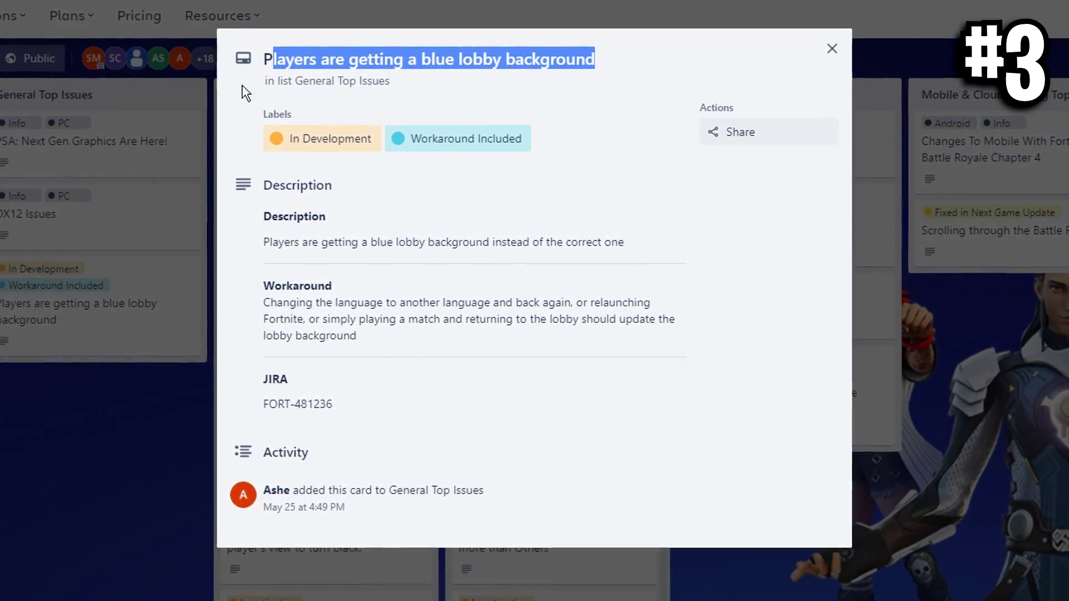
Return to the Fortnite lobby and open the Game section of the settings
left_click(526, 92)
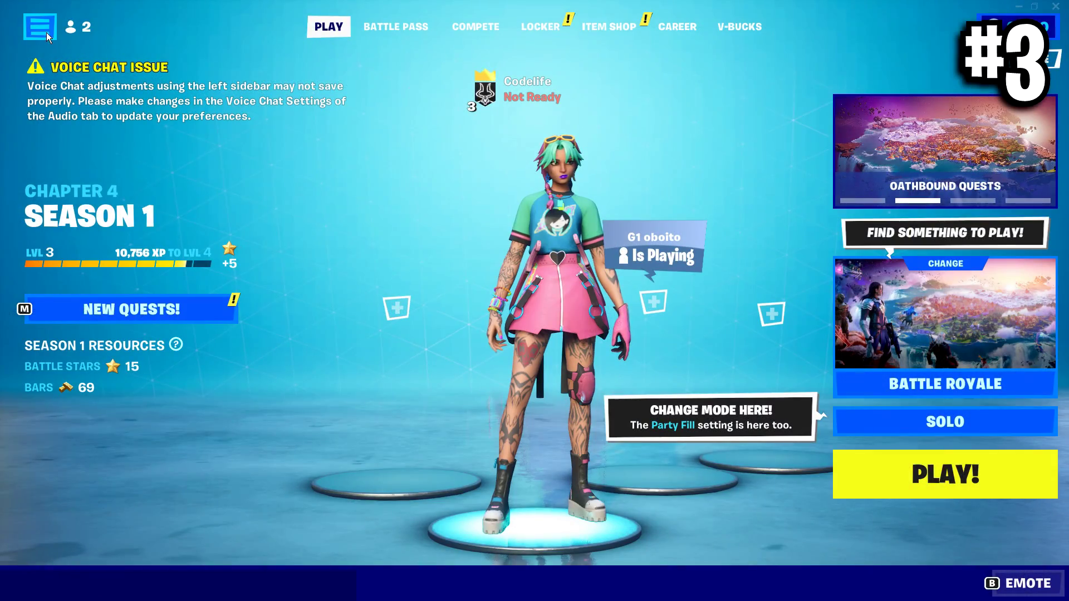
left_click(45, 31)
left_click(29, 506)
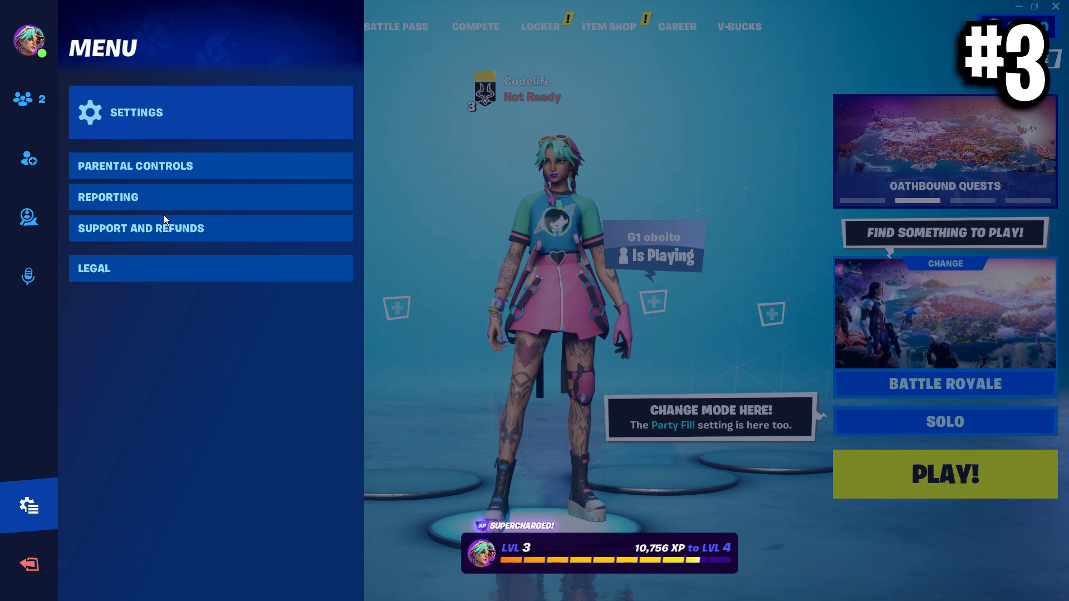
left_click(188, 115)
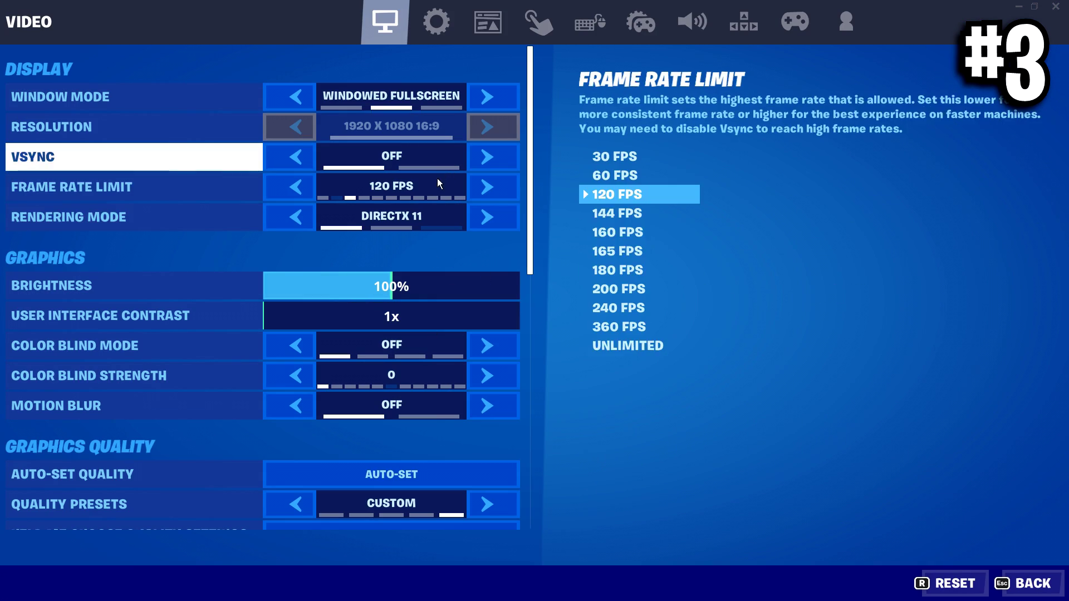
left_click(448, 6)
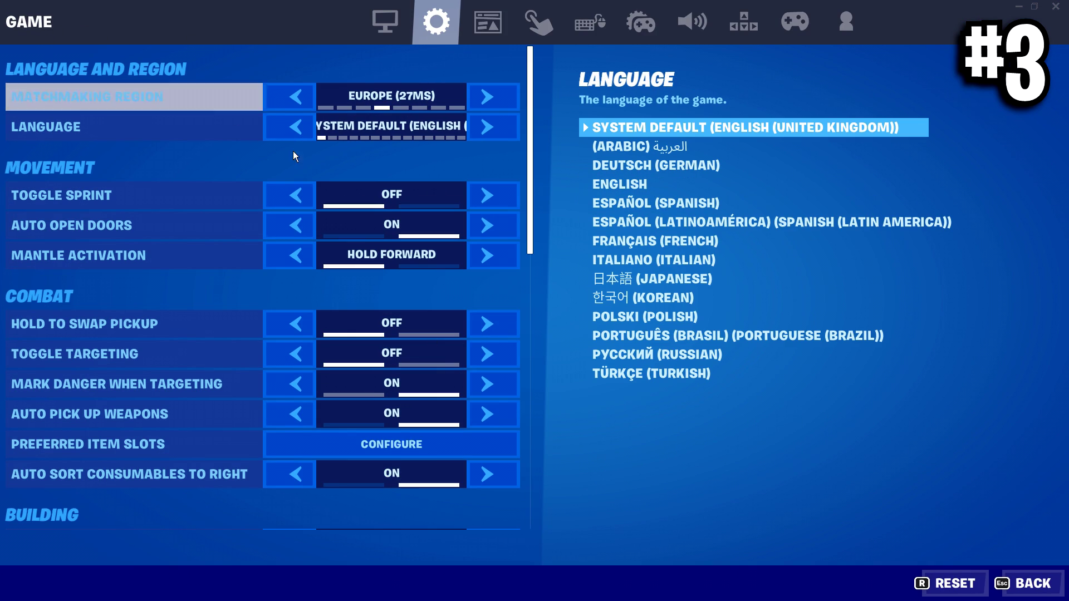
Change the game language to Arabic, apply it and acknowledge the language change notices
left_click(487, 127)
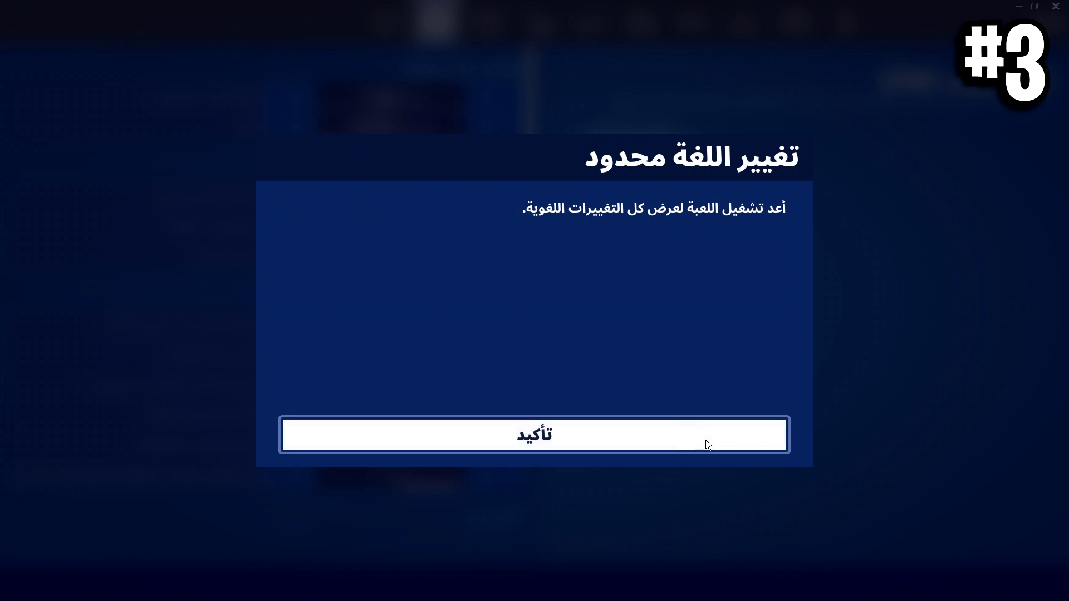
left_click(706, 439)
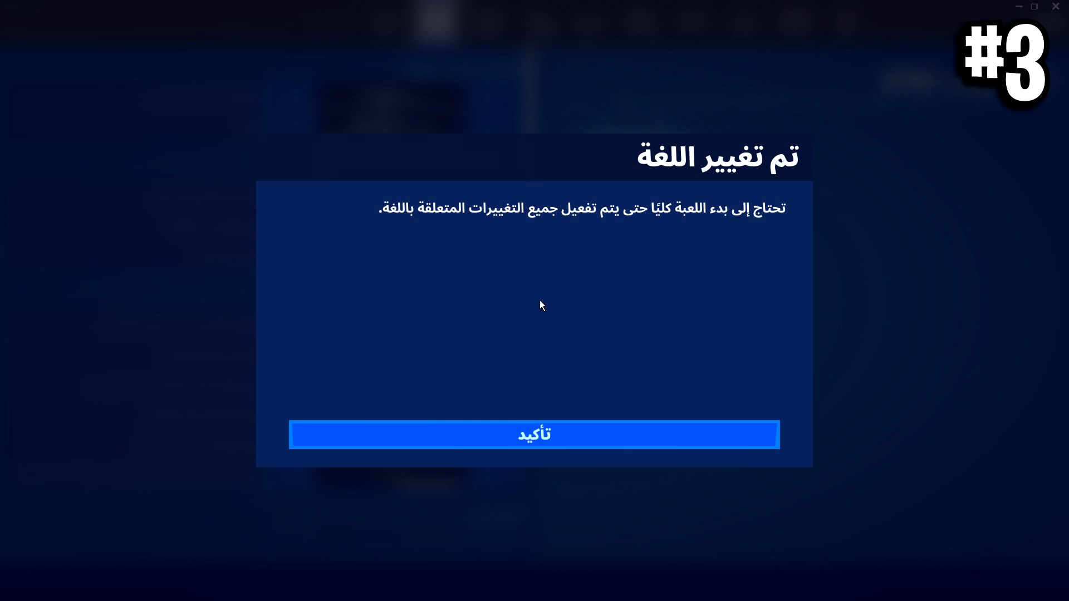
left_click(637, 429)
Set the language back to System Default (English (United Kingdom)), apply and confirm it, and return to the lobby
left_click(295, 127)
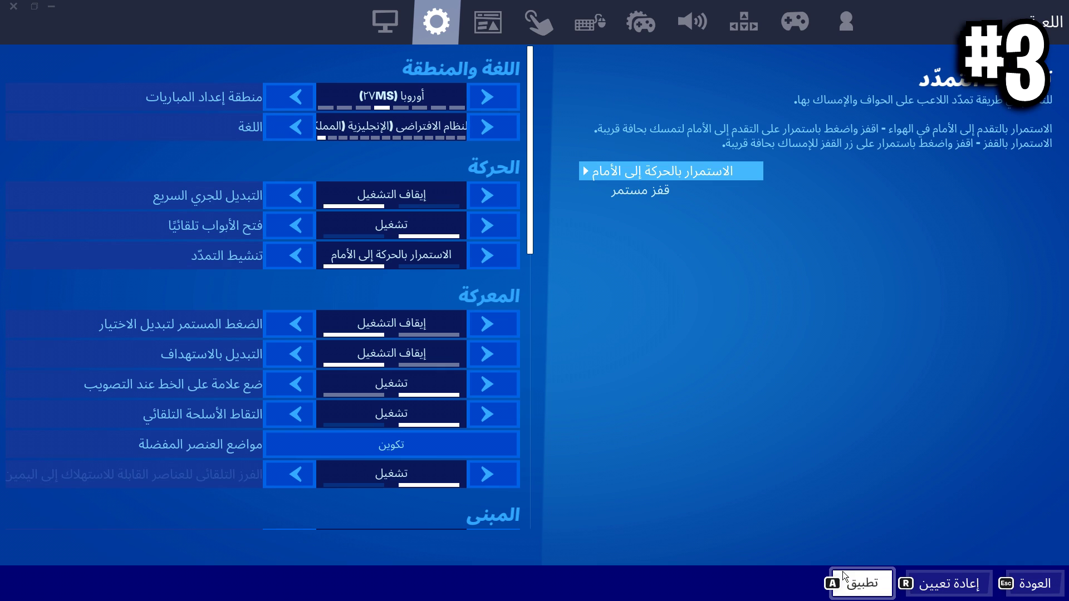
left_click(862, 583)
left_click(594, 435)
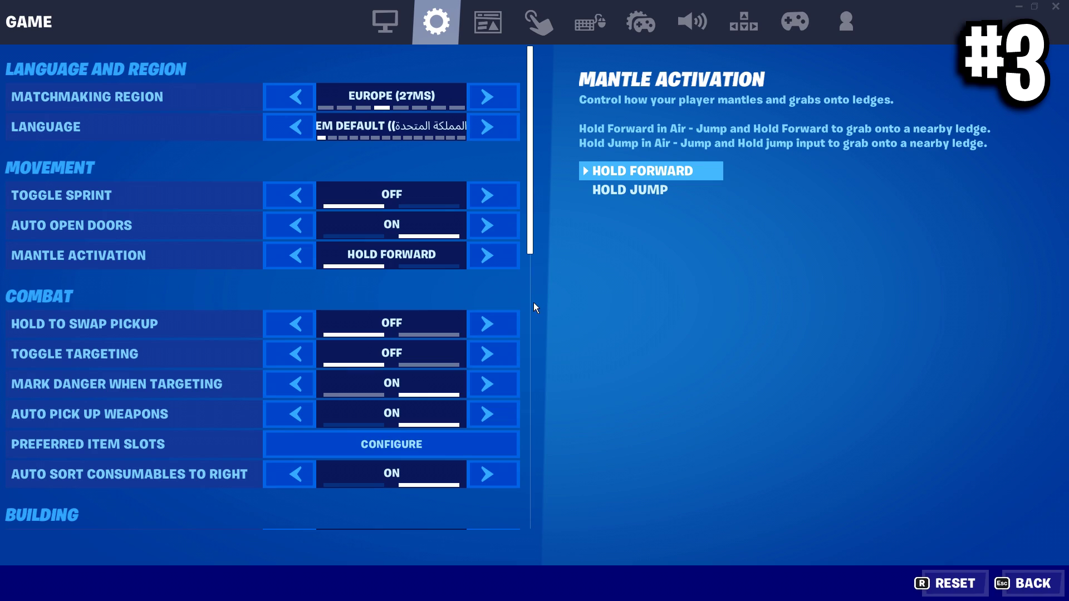
key("Escape")
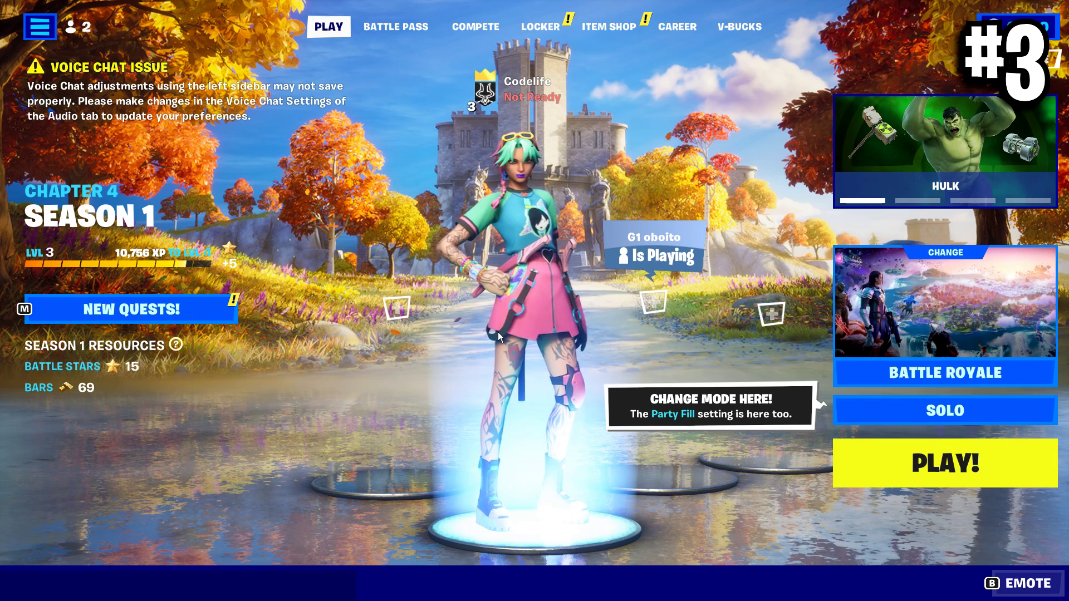
Open the video settings from the lobby and set the window mode to Fullscreen
left_click(39, 26)
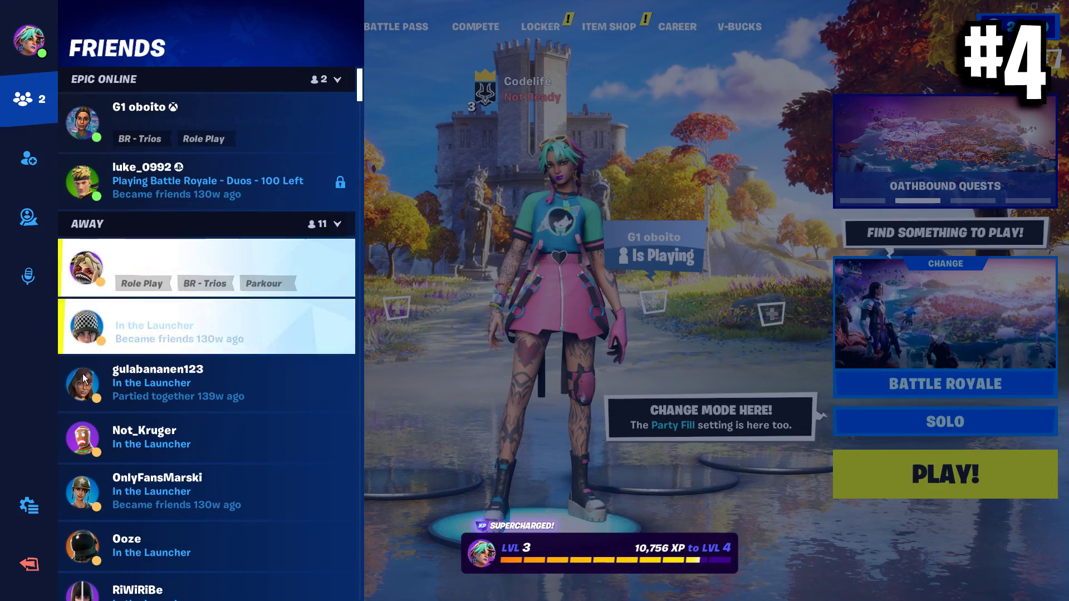
left_click(29, 506)
key("Return")
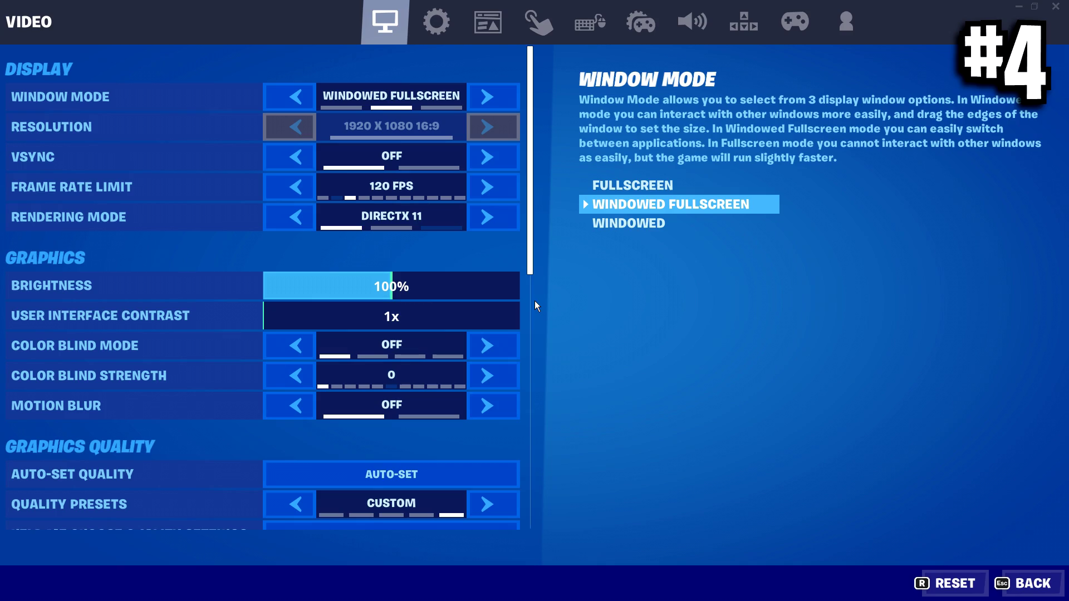
left_click(292, 99)
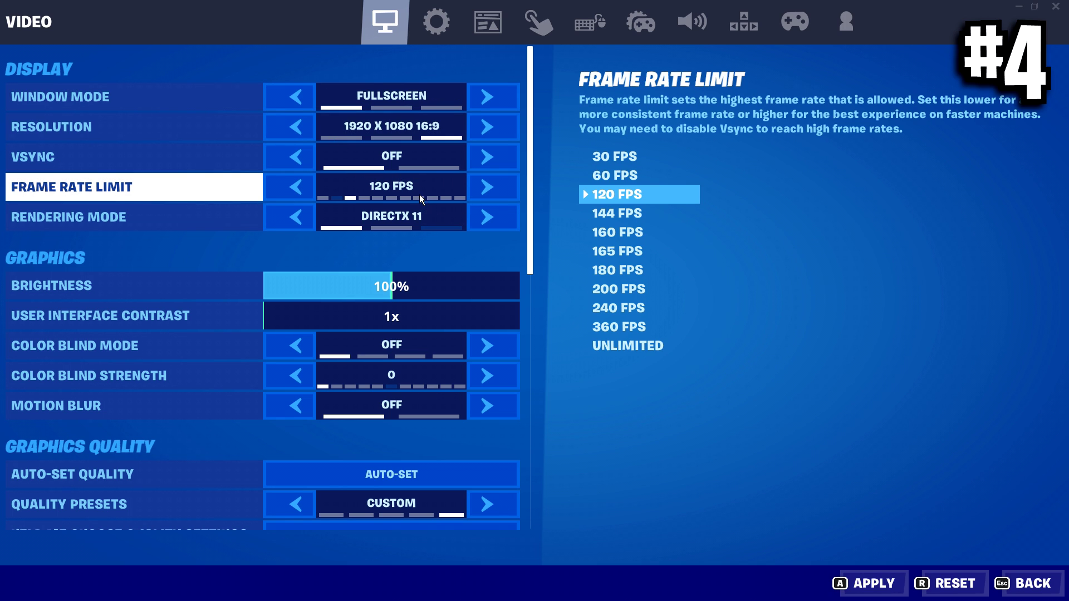
Set the frame rate limit to Unlimited
left_click(287, 193)
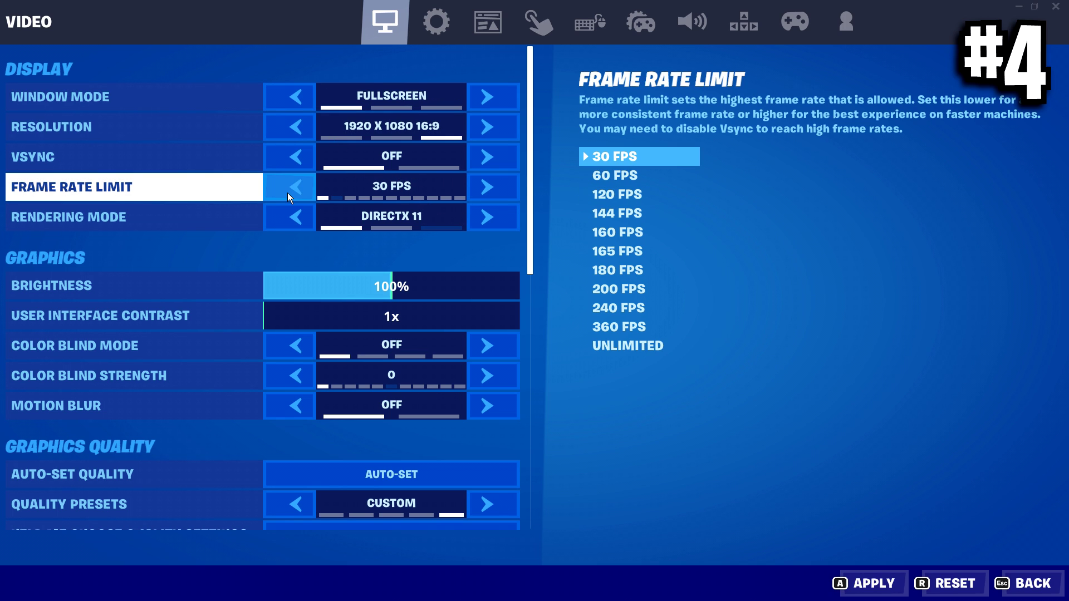
left_click(287, 192)
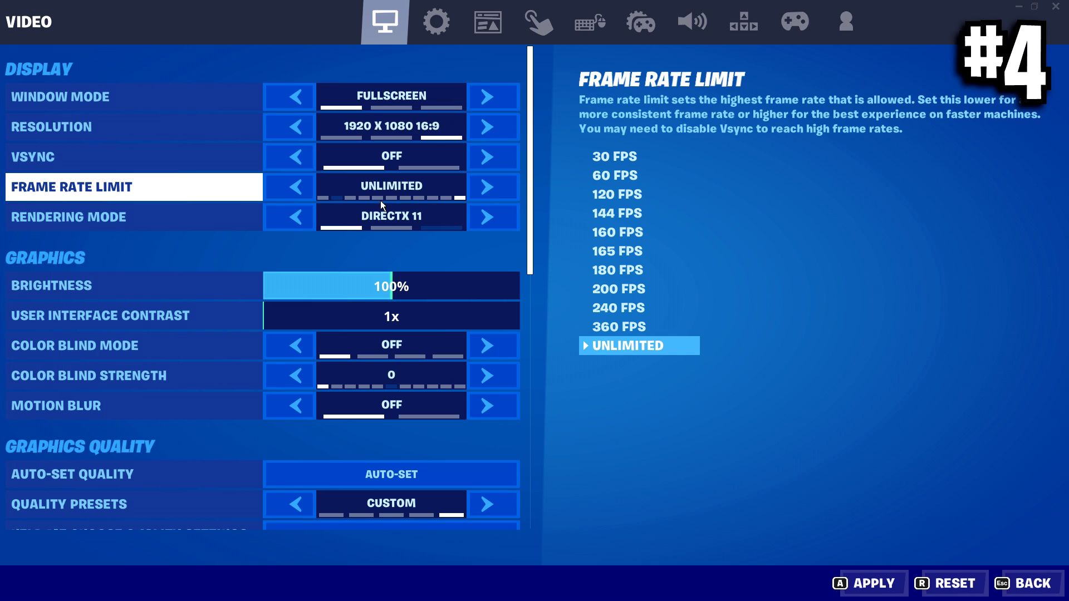
left_click(455, 219)
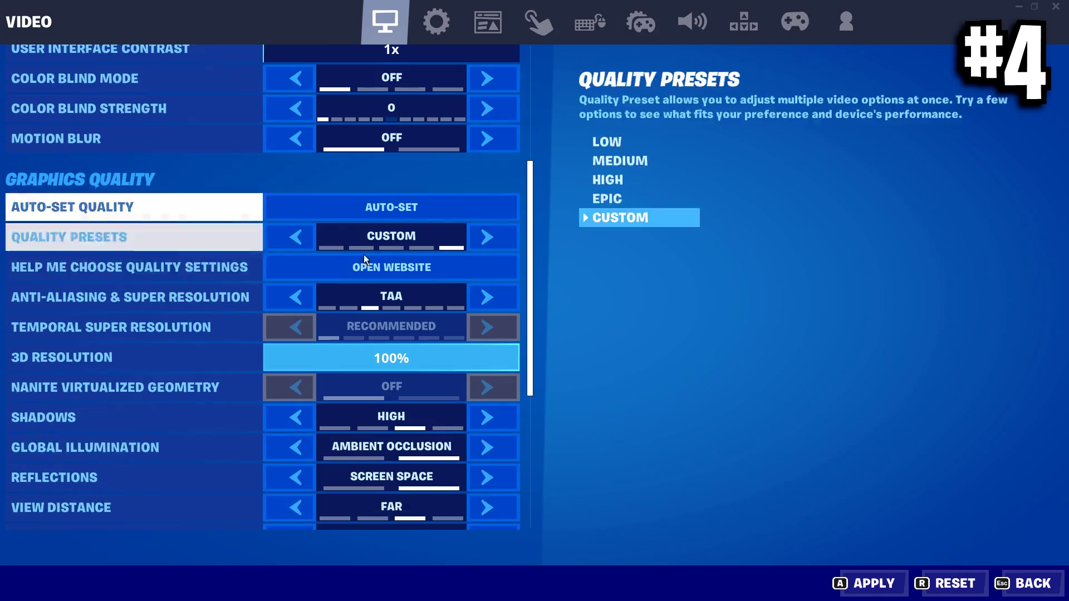
Set the graphics quality preset to Low
scroll(363, 258, "down", 1)
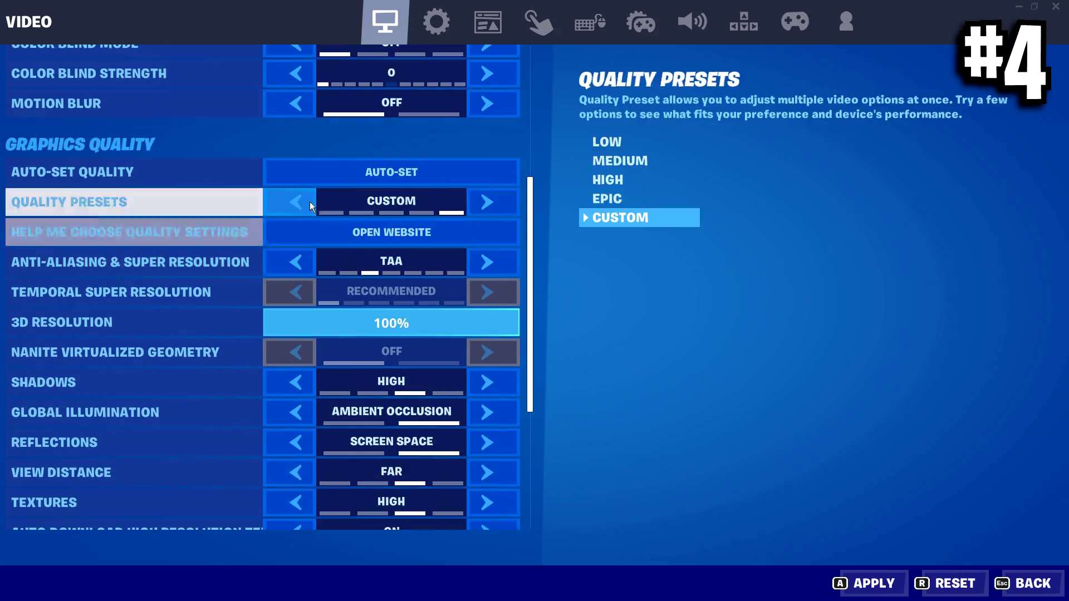
left_click(296, 212)
left_click(296, 212)
left_click(296, 212)
left_click(296, 213)
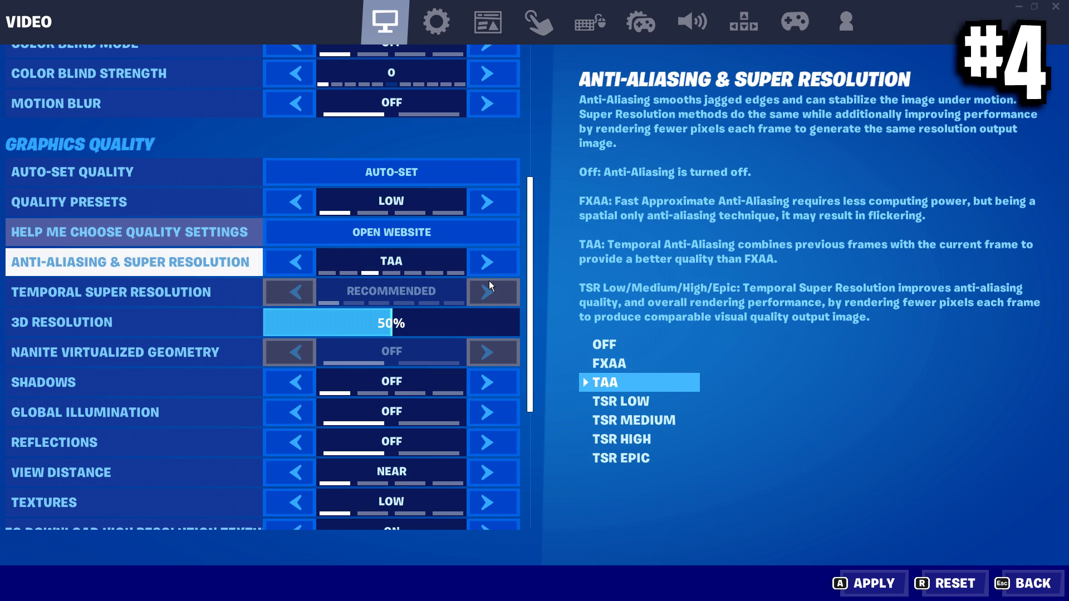
Turn off Anti-Aliasing & Super Resolution and raise the 3D resolution to 100%
left_click(283, 261)
left_click(288, 266)
left_click_drag(392, 323, 519, 323)
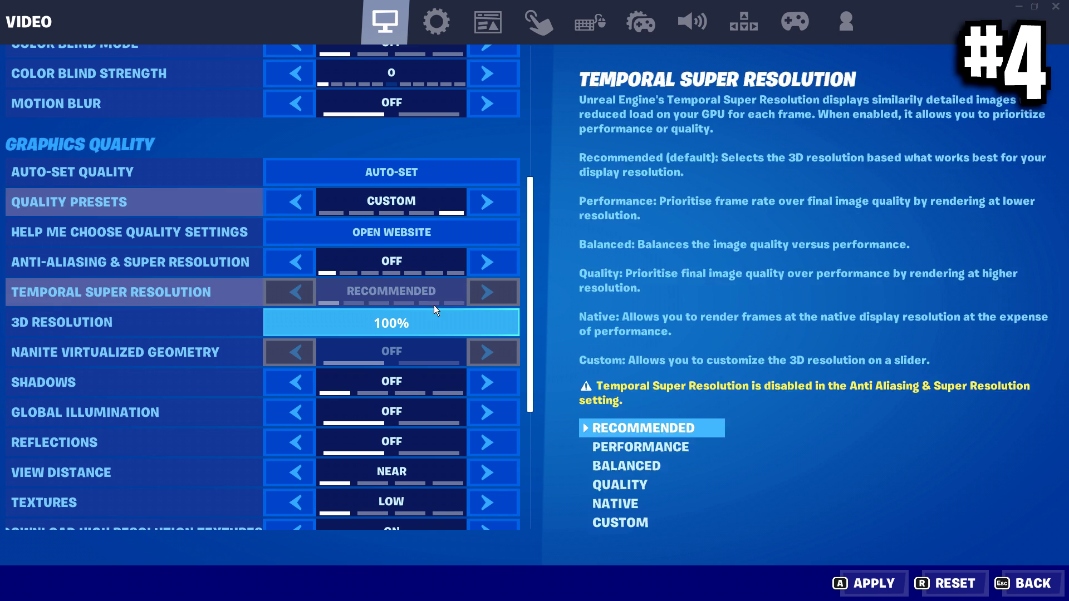
Turn off the automatic download of high resolution textures
scroll(427, 363, "down", 3)
scroll(334, 424, "down", 1)
left_click(298, 411)
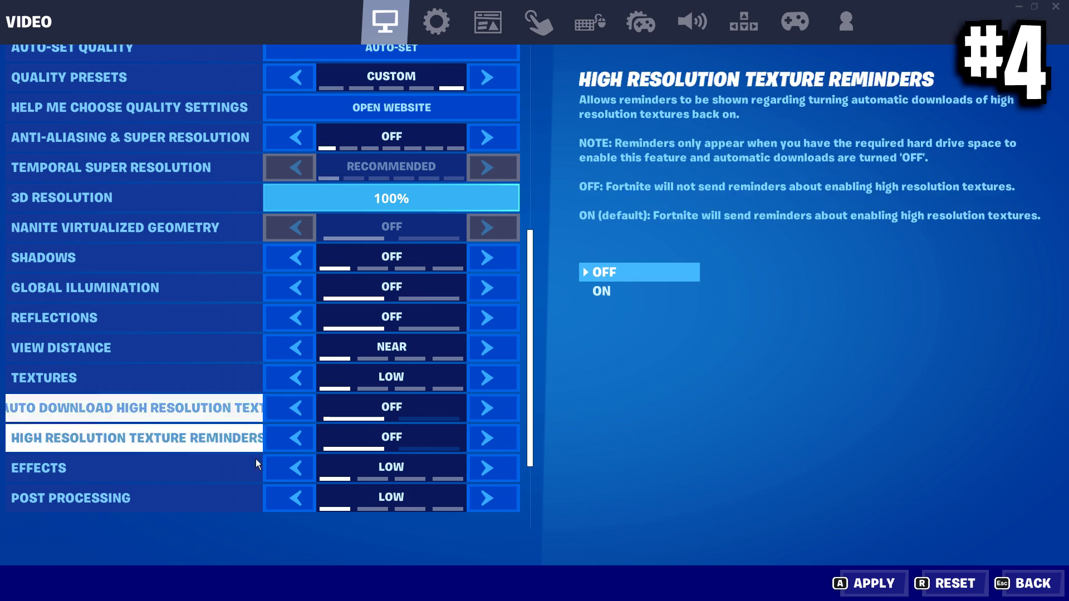
Set NVIDIA Reflex Low Latency to On +Boost in the advanced graphics settings
scroll(455, 425, "down", 2)
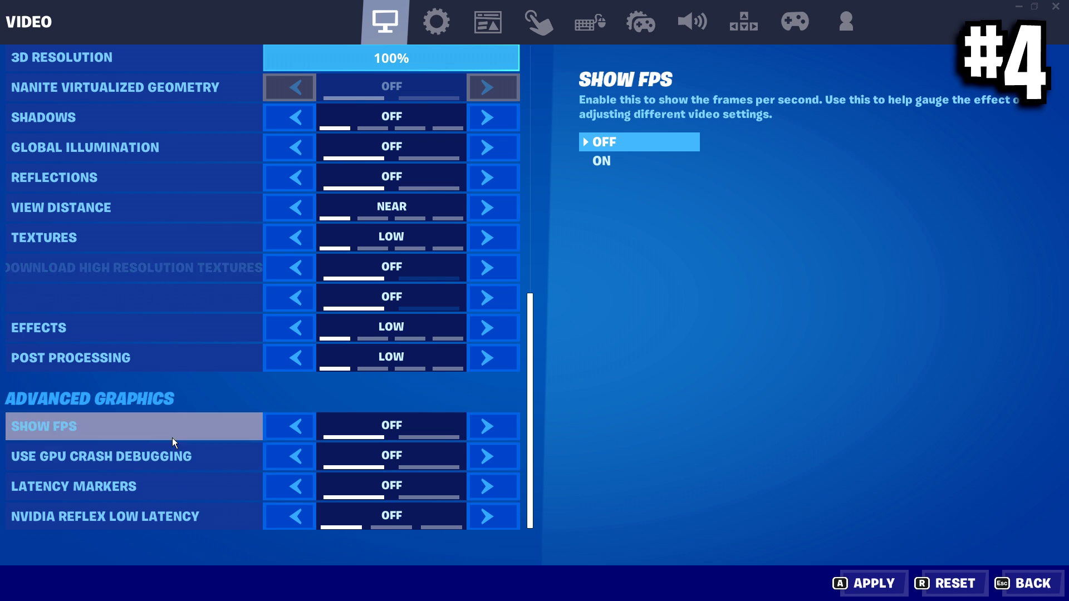
left_click(490, 523)
left_click(490, 524)
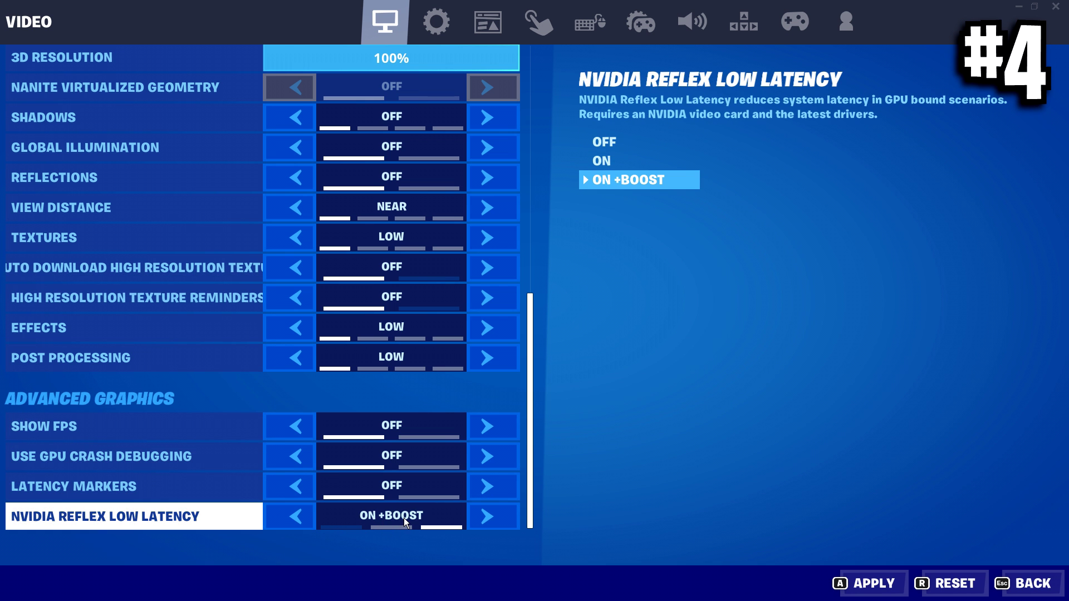
Apply the changed video settings and confirm keeping them
scroll(452, 425, "up", 1)
scroll(453, 426, "down", 1)
scroll(445, 390, "up", 3)
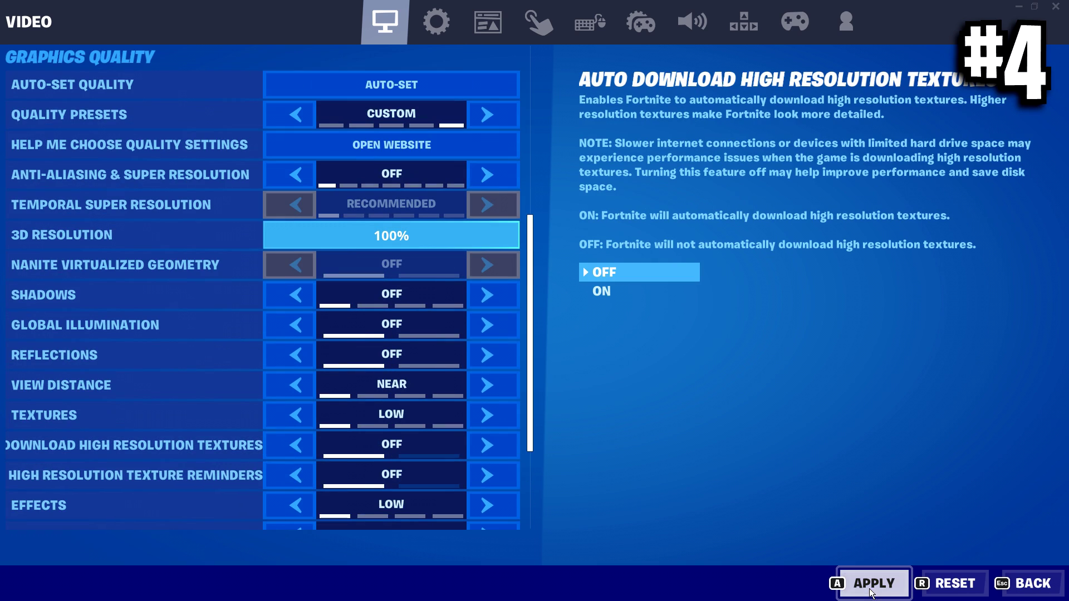
left_click(862, 586)
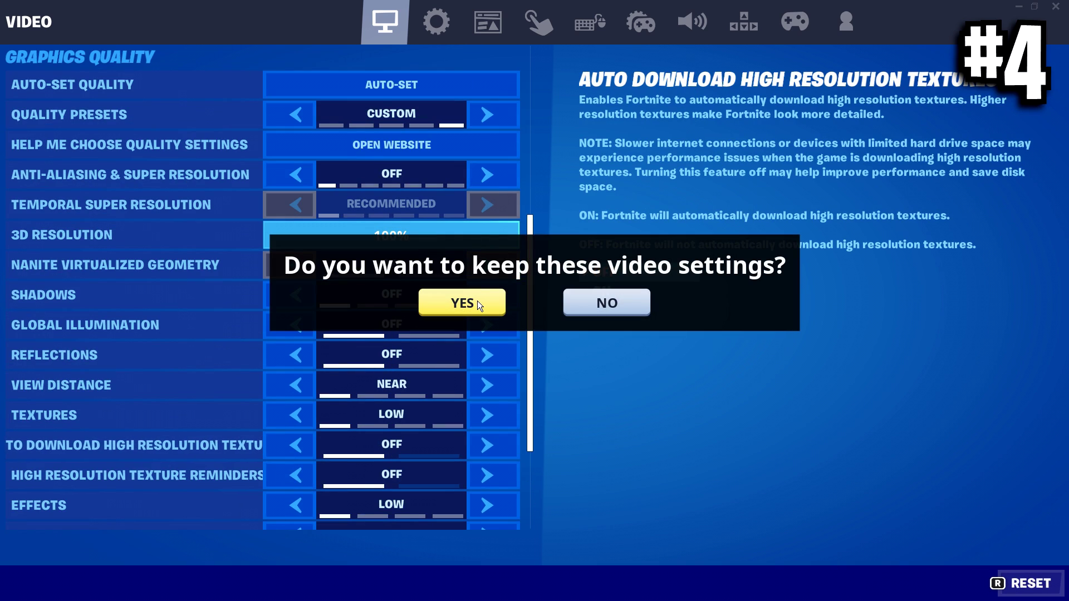
left_click(462, 303)
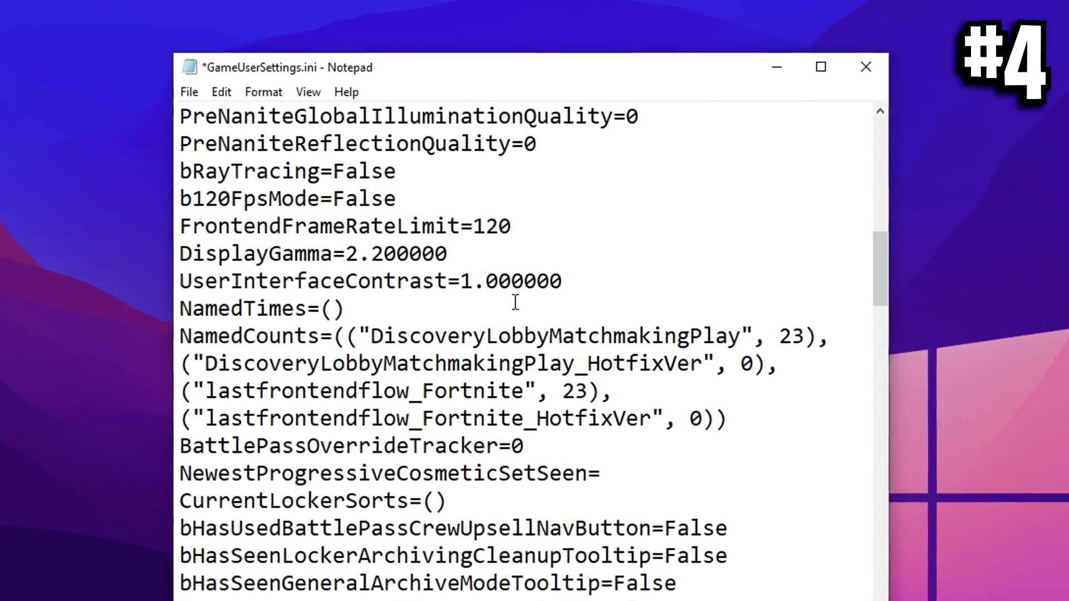
scroll(508, 310, "down", 1)
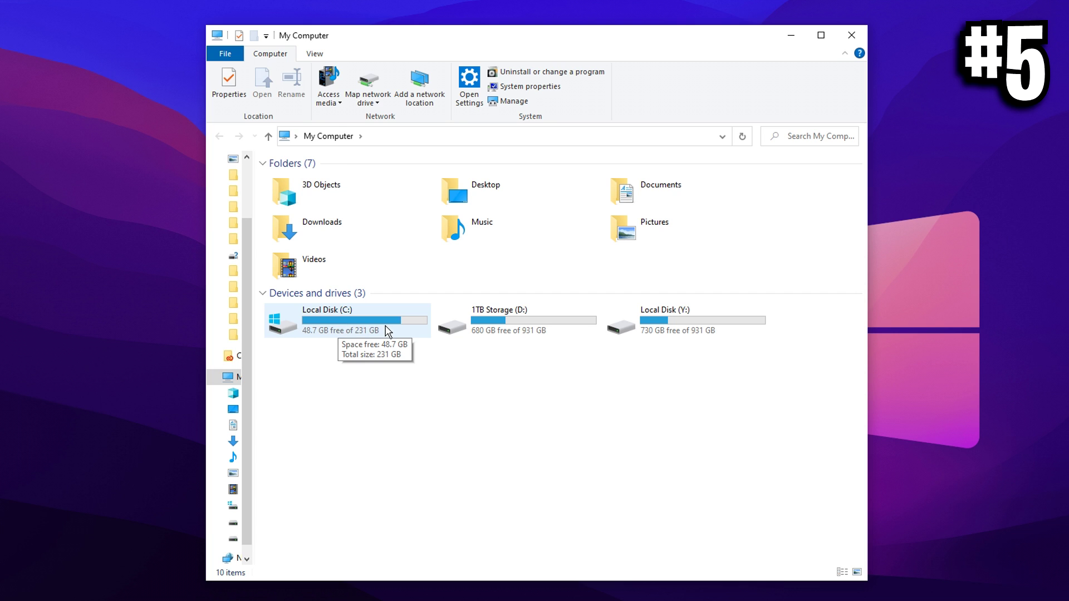
Browse in File Explorer from the C: drive to the Fortnite\FortniteGame\Binaries\Win64 folder
double_click(352, 319)
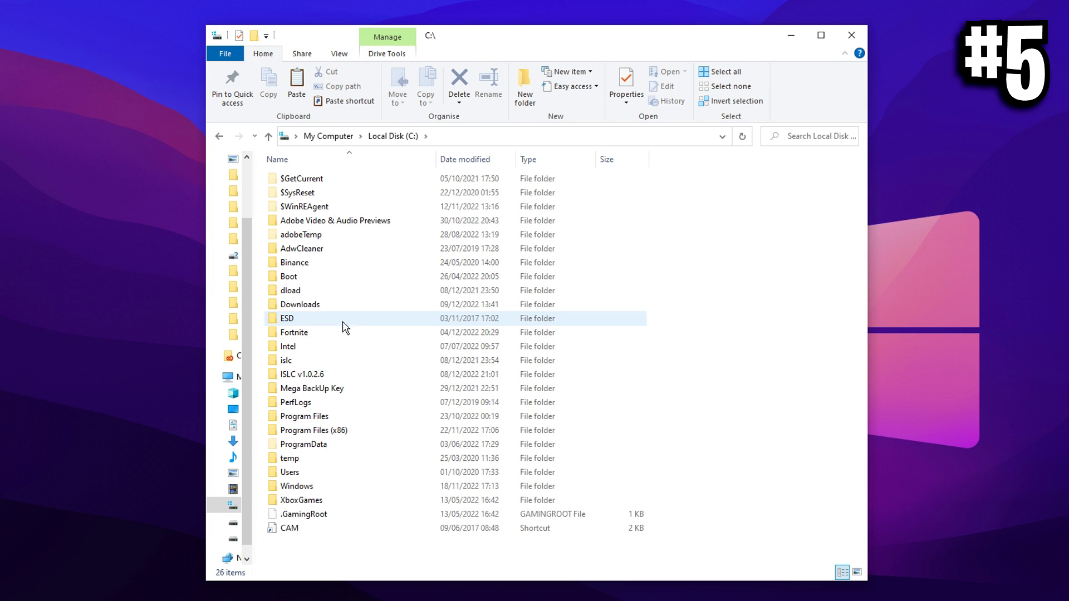
left_click(345, 332)
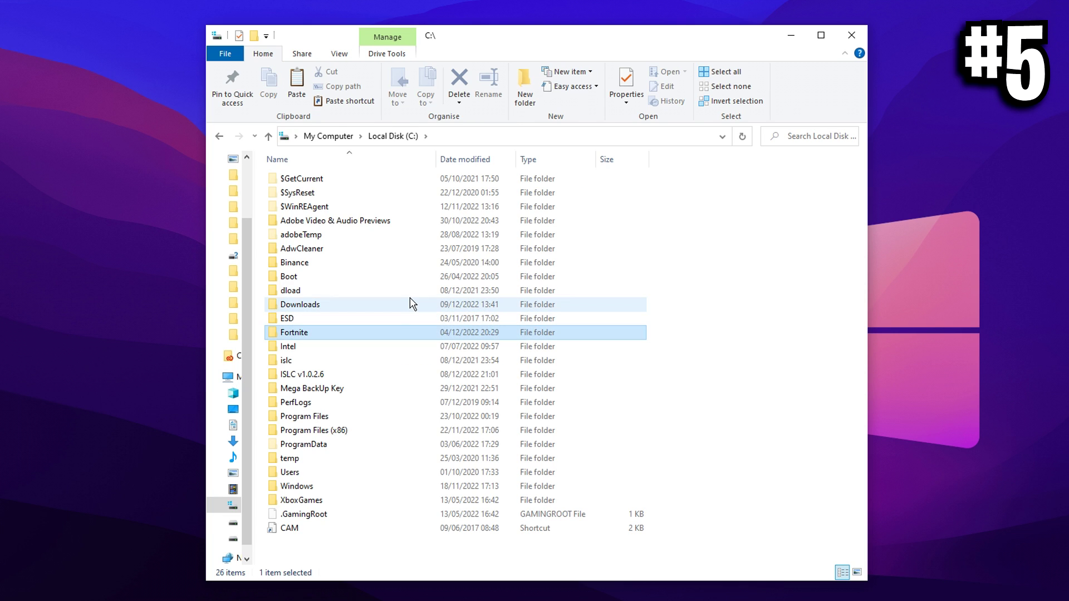
double_click(345, 334)
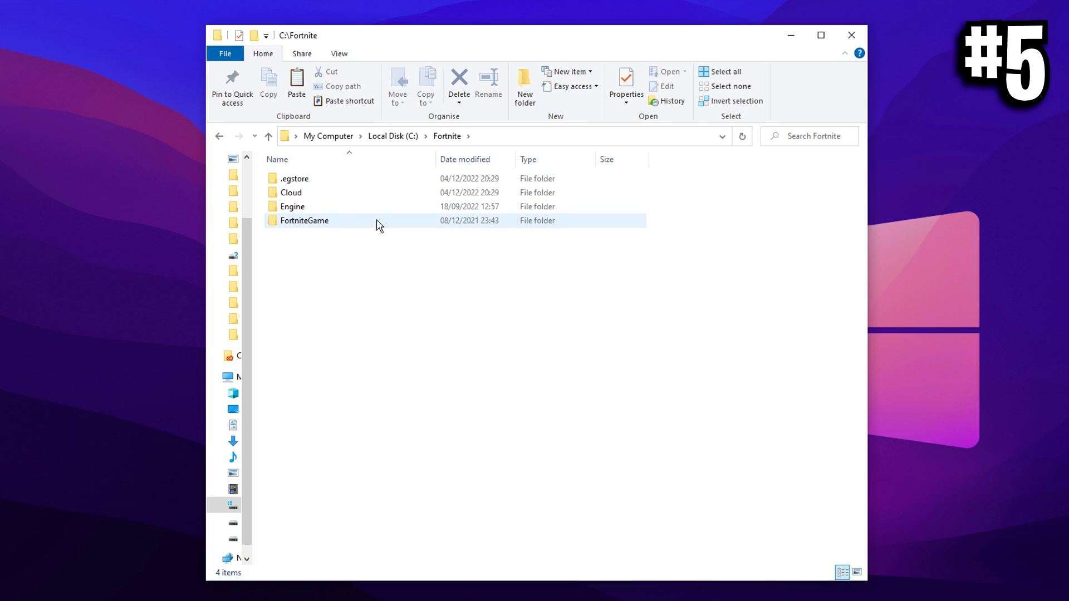
double_click(390, 225)
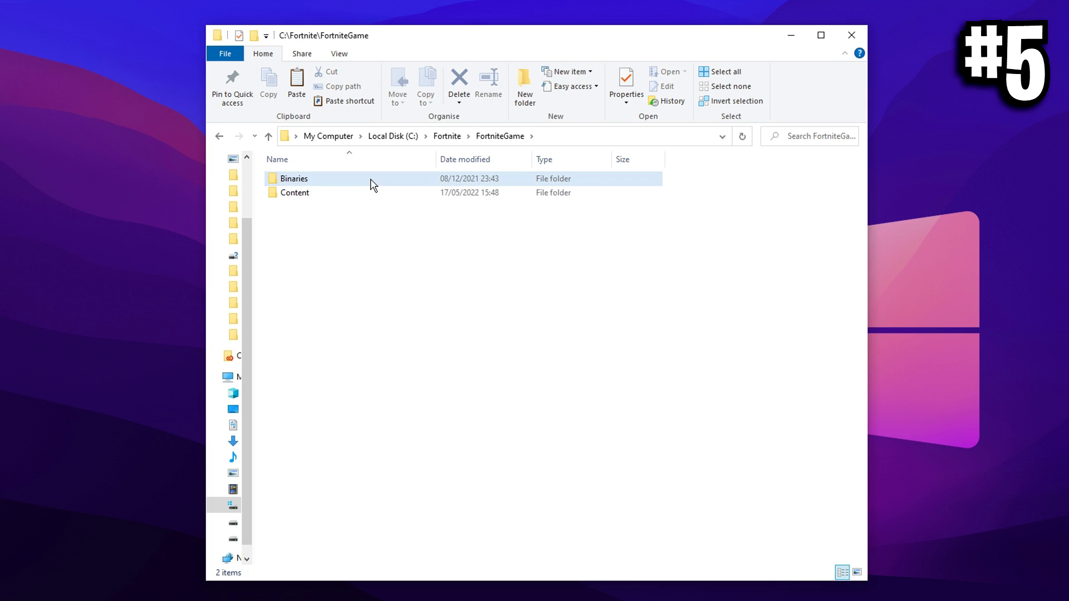
double_click(370, 194)
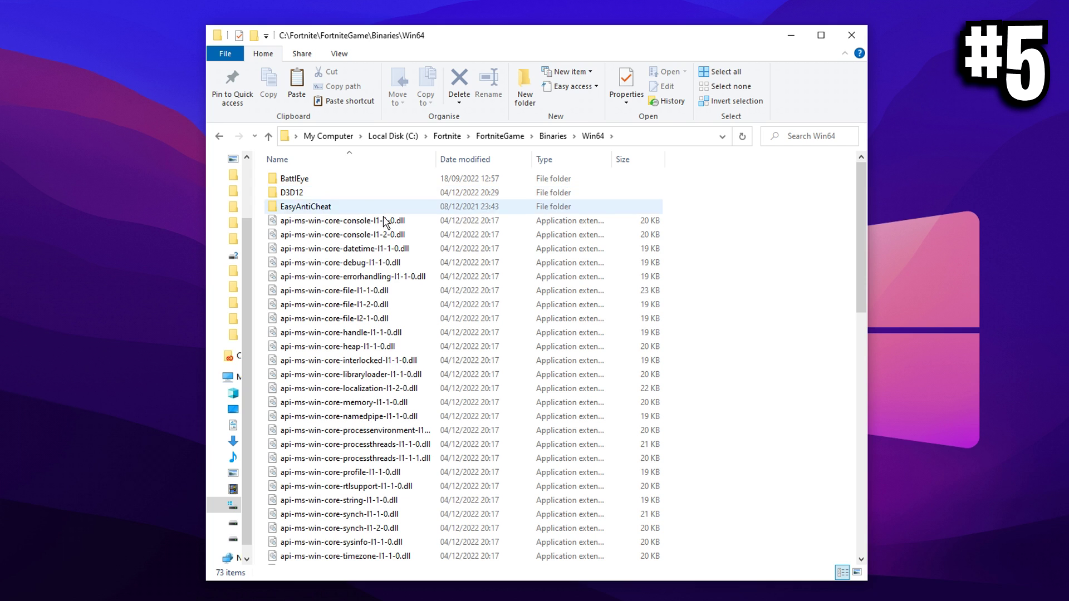
Open the properties of FortniteClient-Win64-Shipping.exe and show its compatibility settings
scroll(458, 273, "down", 3)
scroll(459, 271, "down", 10)
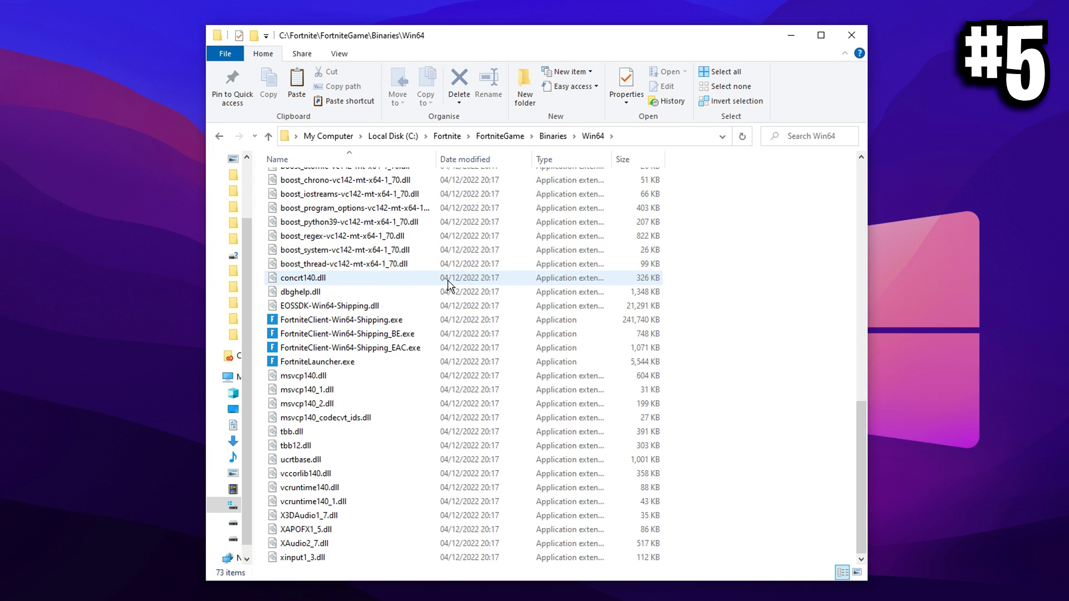
left_click(337, 324)
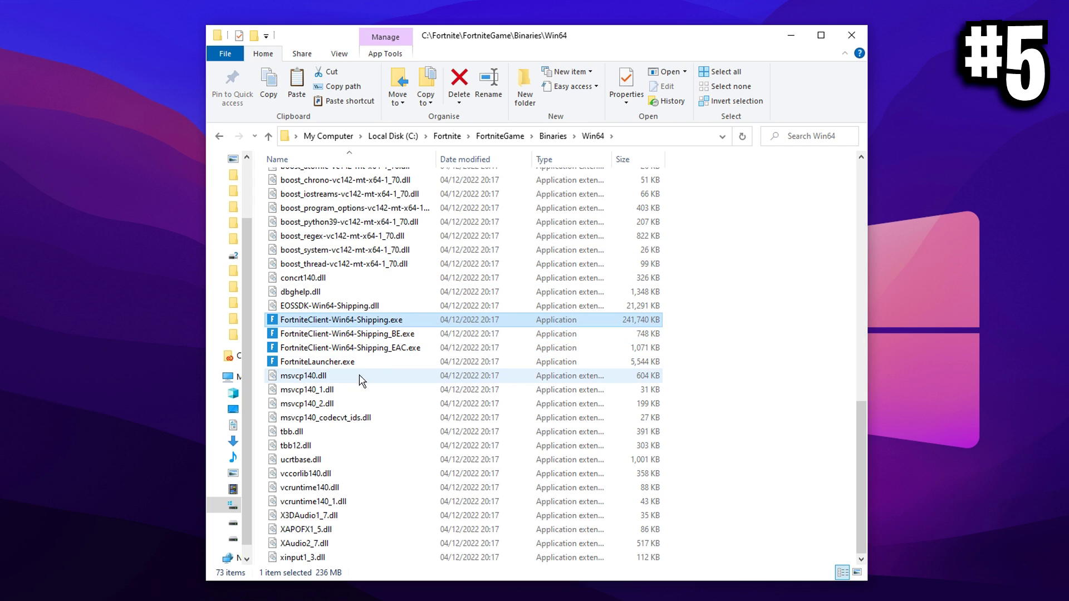
right_click(429, 327)
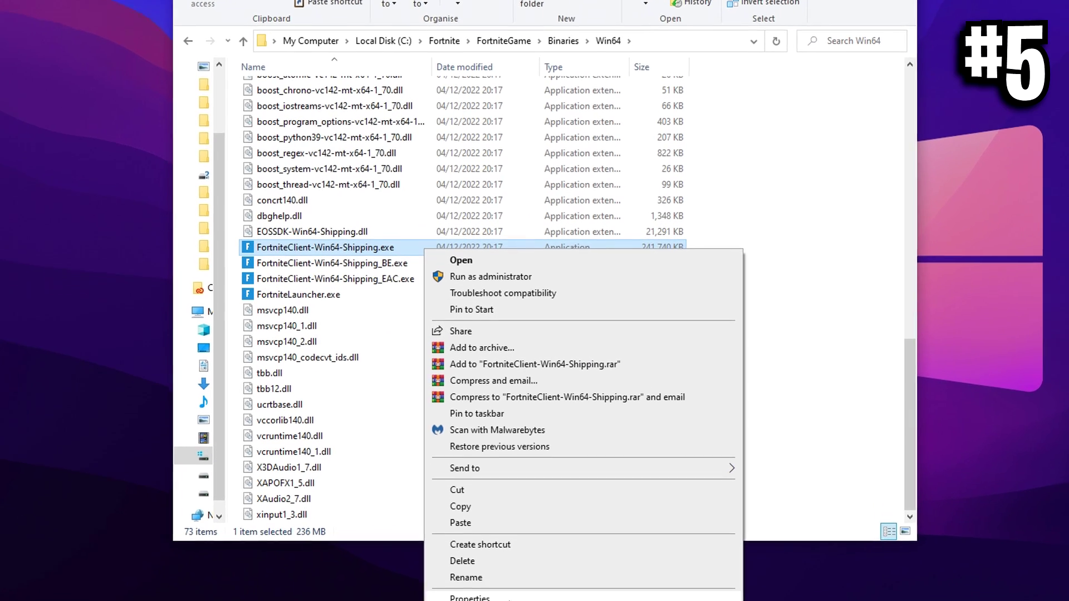
left_click(511, 599)
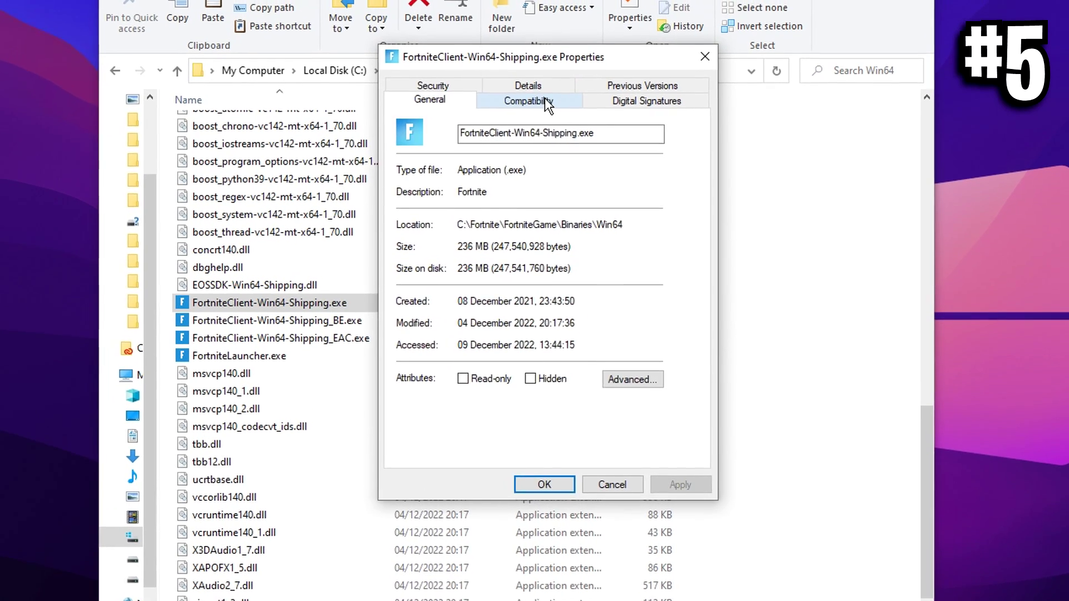
left_click(581, 245)
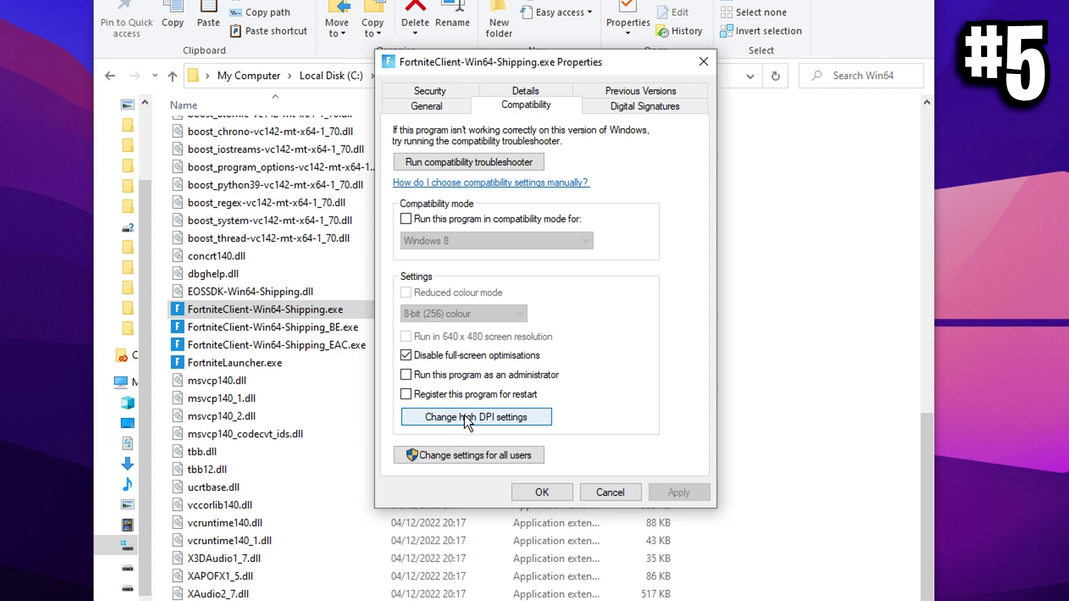
Override the high DPI scaling behaviour of FortniteClient-Win64-Shipping.exe with scaling performed by Application, and save its properties
left_click(483, 422)
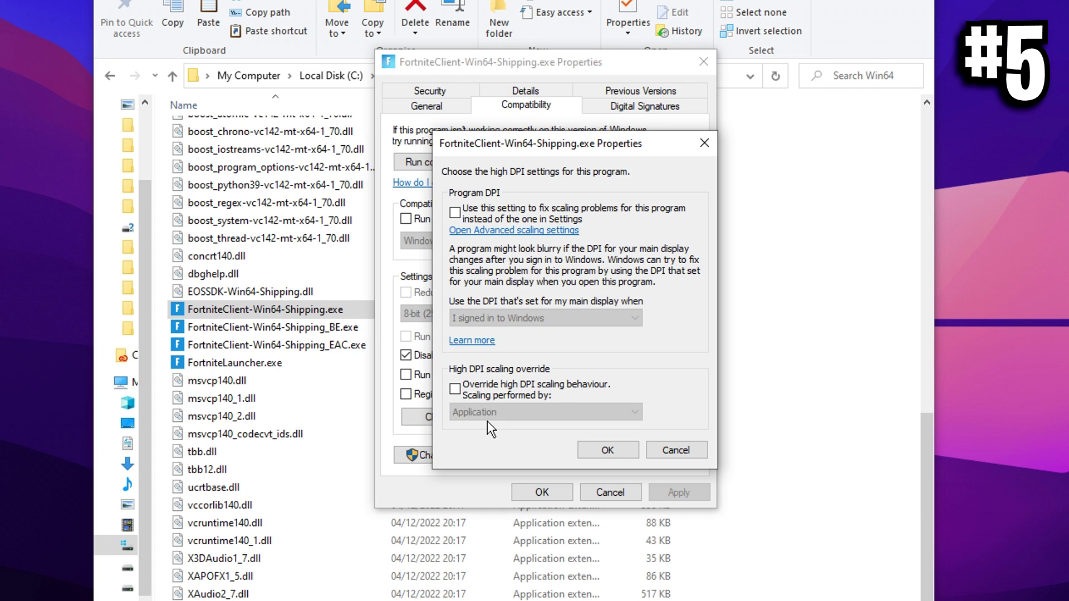
left_click(491, 389)
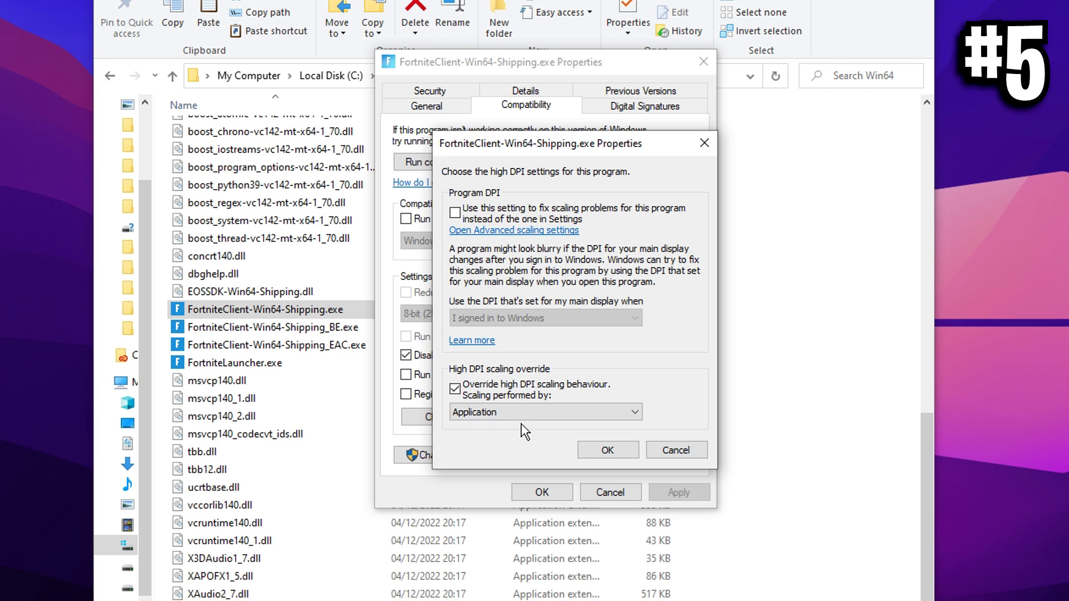
left_click(624, 452)
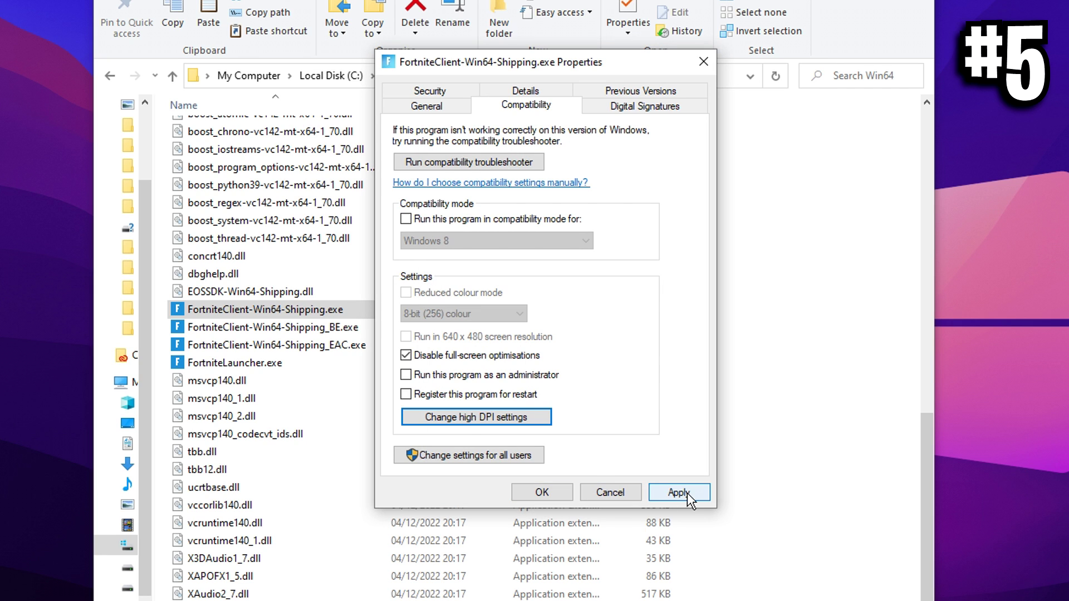
left_click(561, 496)
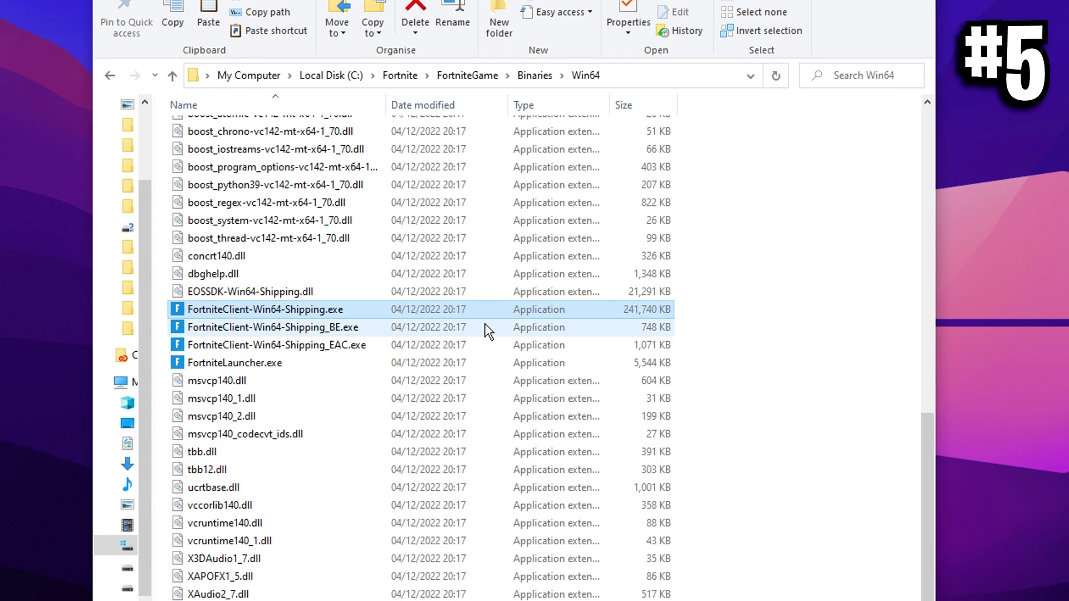
Open the compatibility settings of FortniteClient-Win64-Shipping_BE.exe and confirm its properties
right_click(486, 324)
left_click(458, 326)
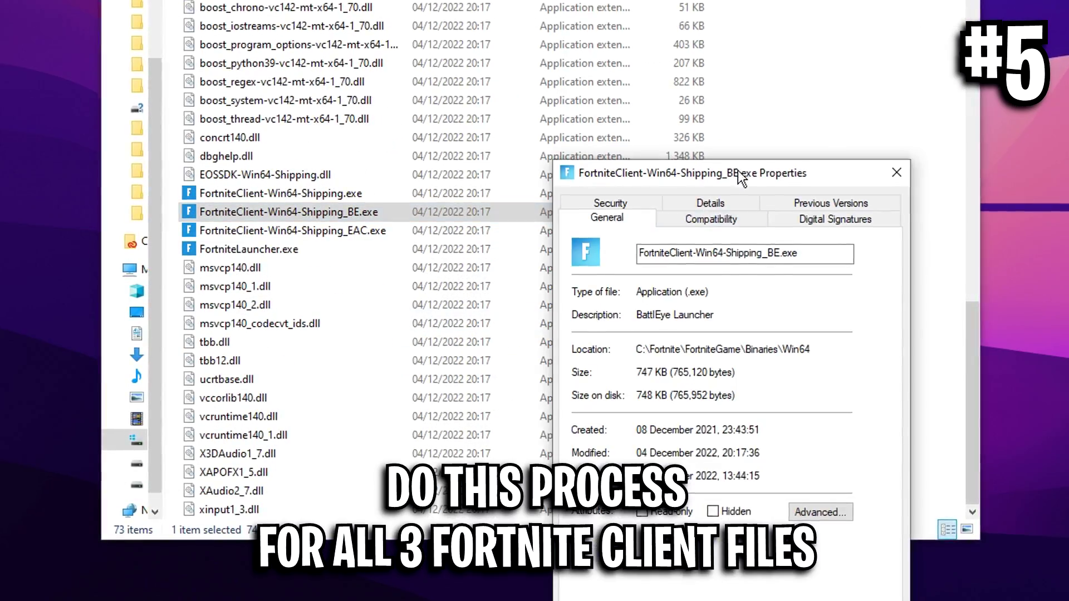
left_click(649, 196)
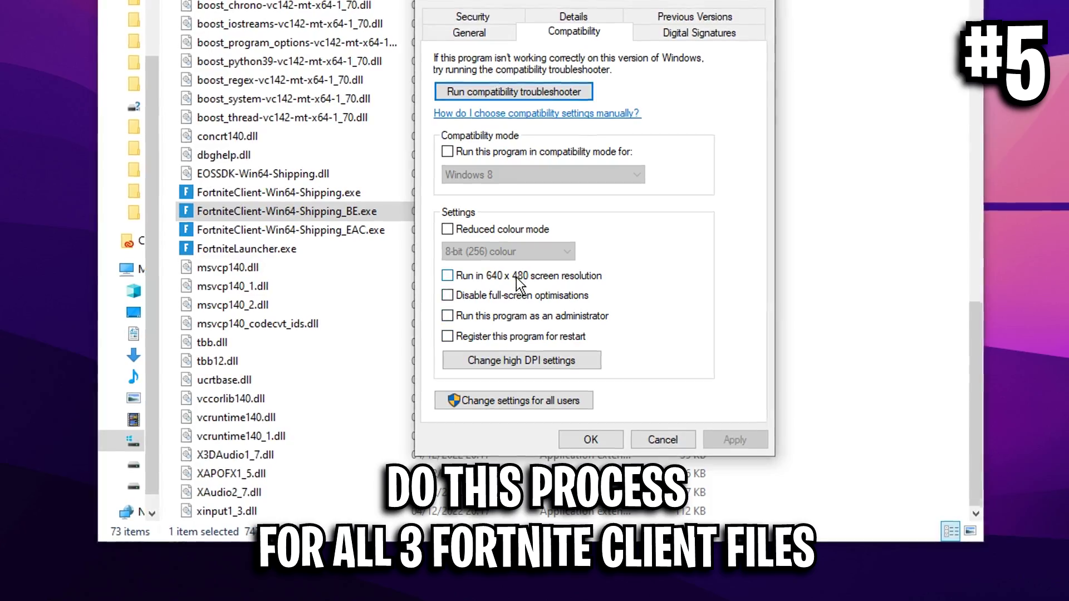
left_click(596, 425)
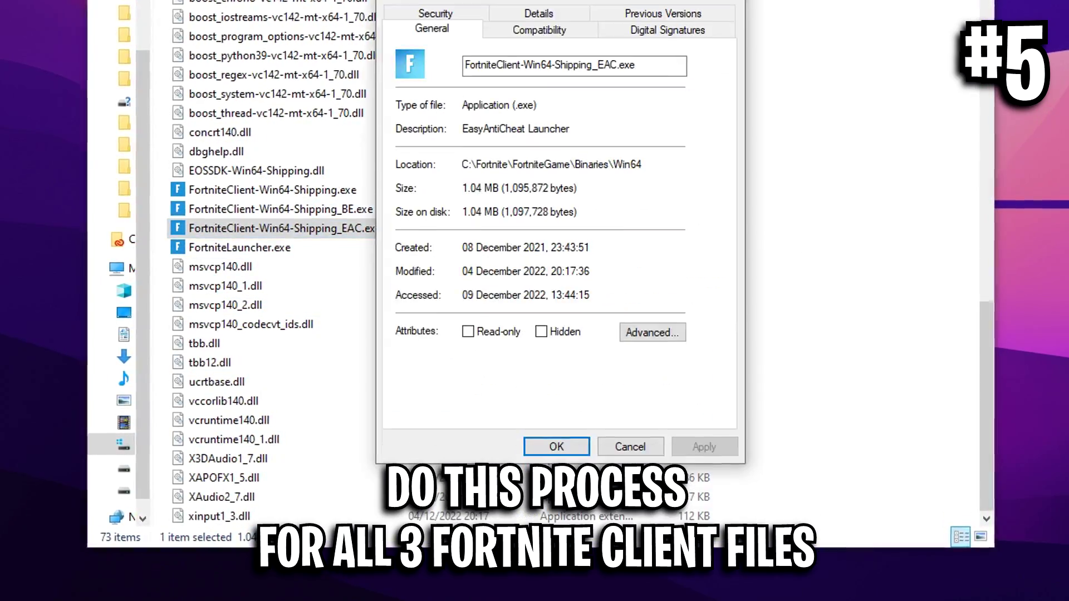
Open the compatibility settings of FortniteClient-Win64-Shipping_EAC.exe and FortniteLauncher.exe, closing each file's properties
left_click(437, 26)
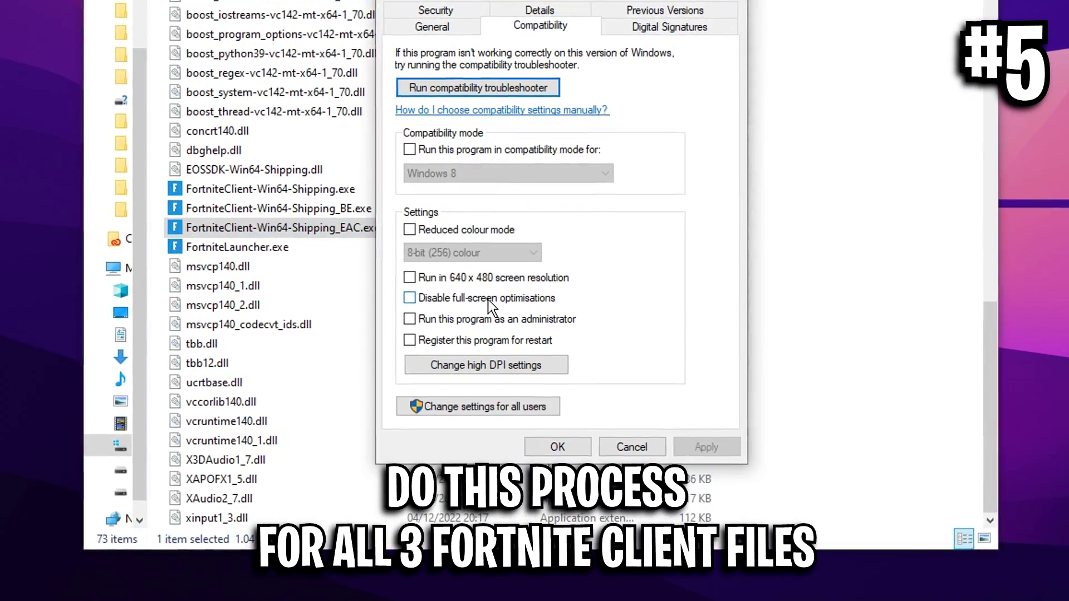
left_click(490, 496)
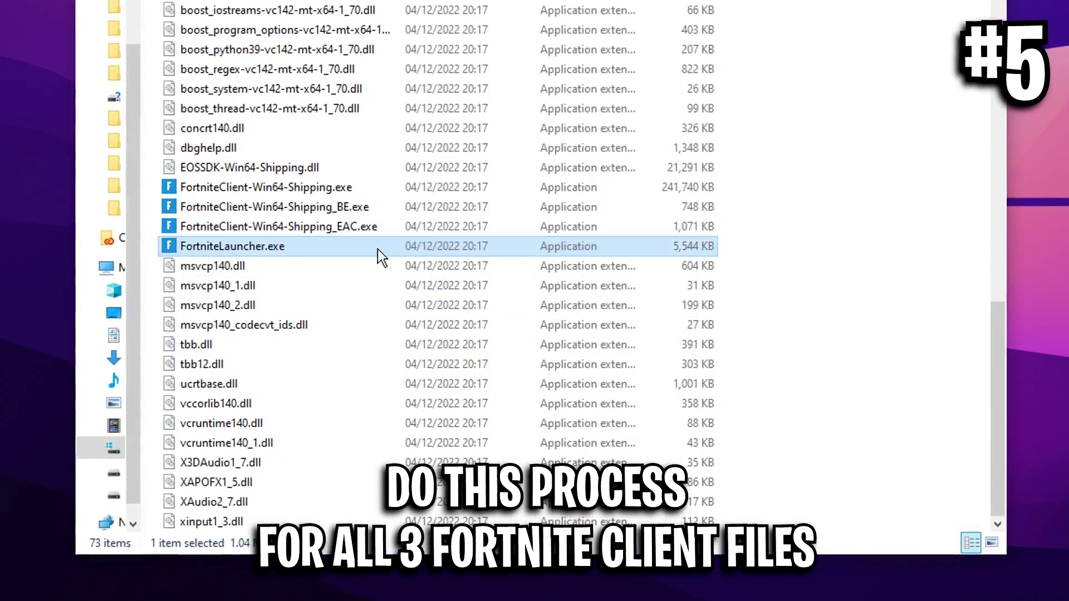
right_click(466, 247)
left_click(482, 232)
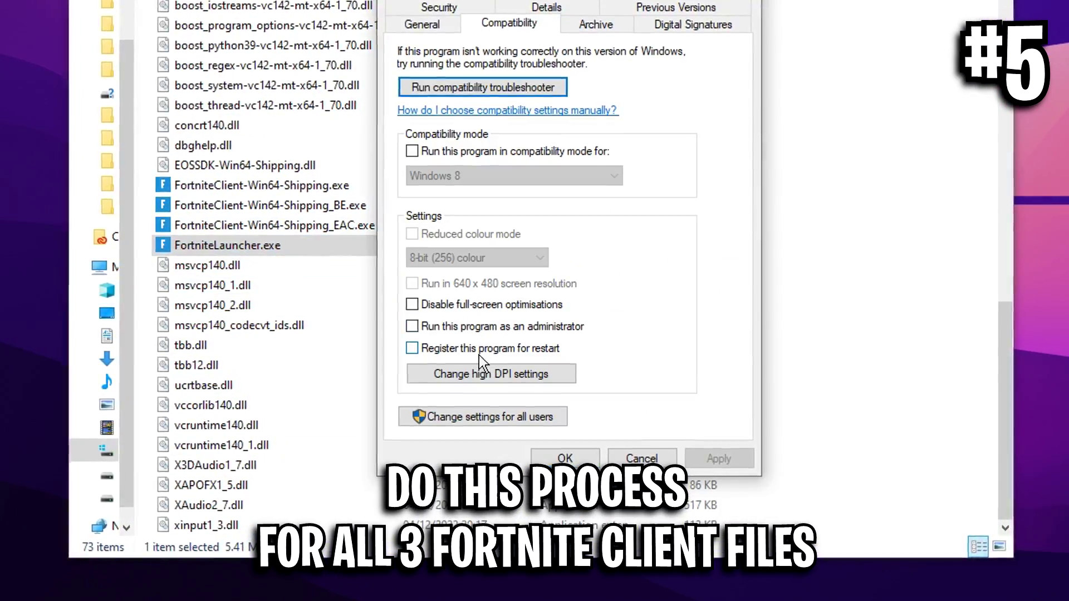
left_click(506, 439)
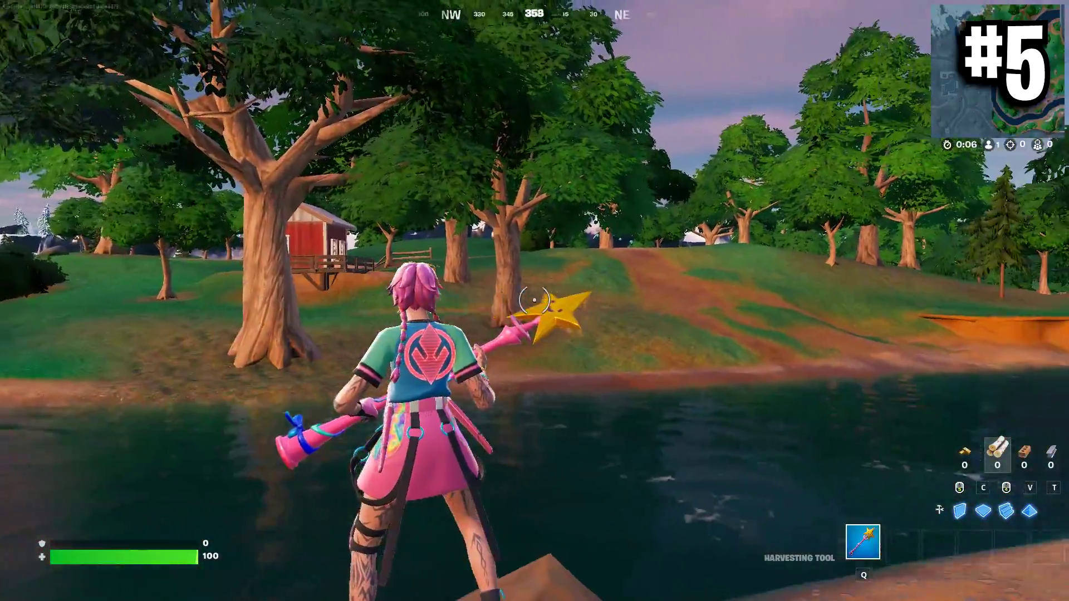
key("w")
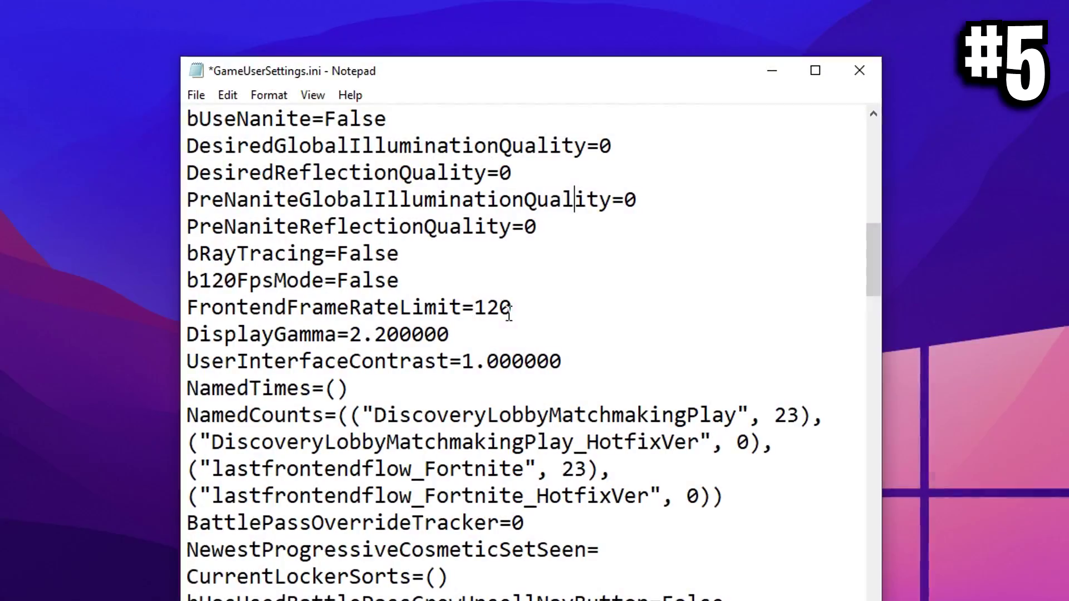
scroll(509, 306, "down", 1)
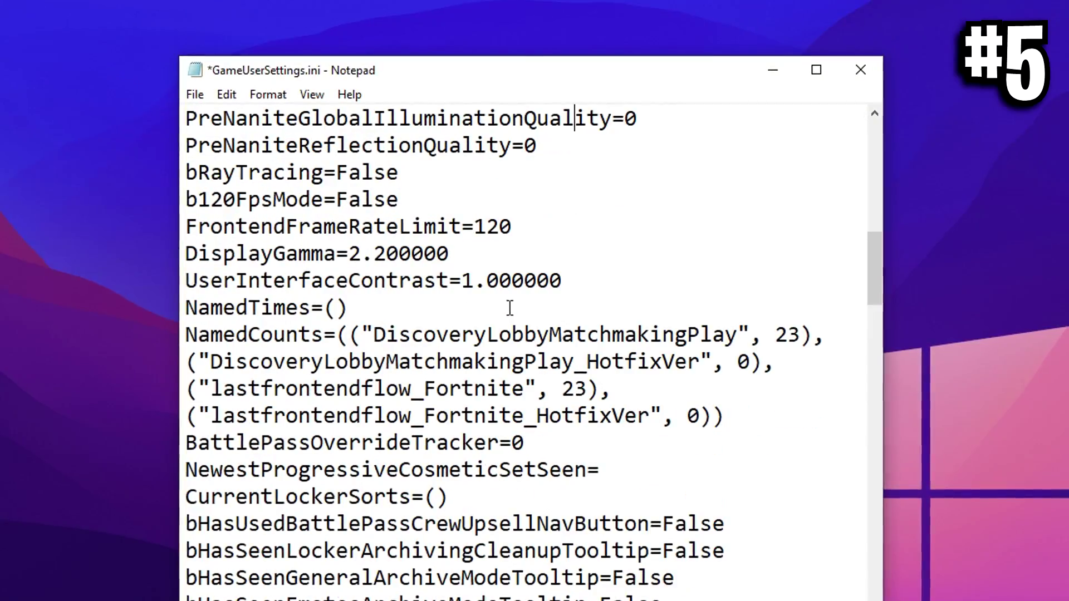
scroll(513, 304, "down", 1)
scroll(513, 303, "down", 4)
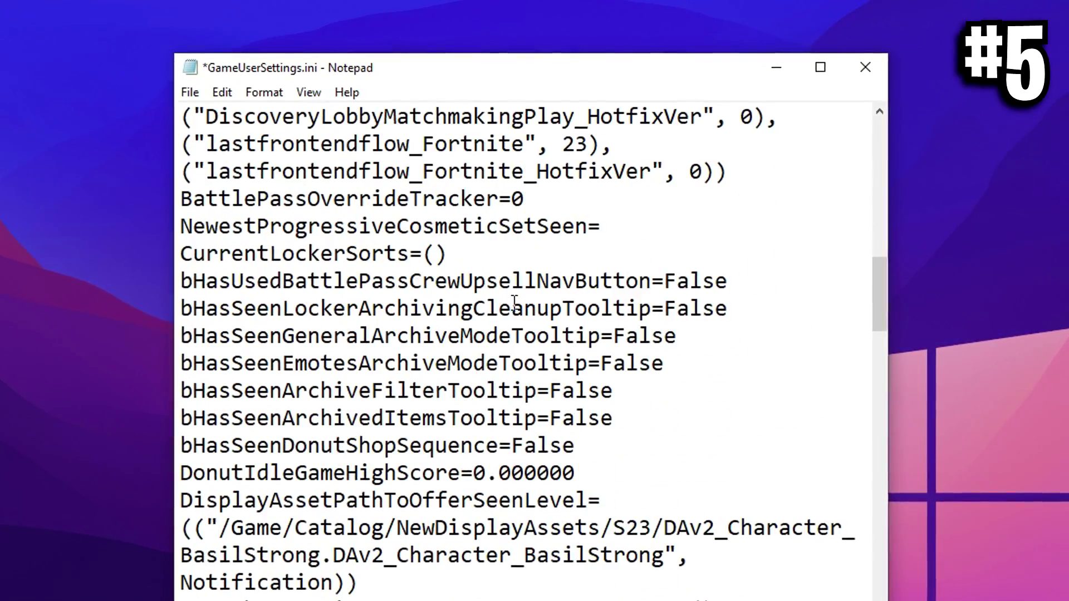
scroll(514, 303, "down", 3)
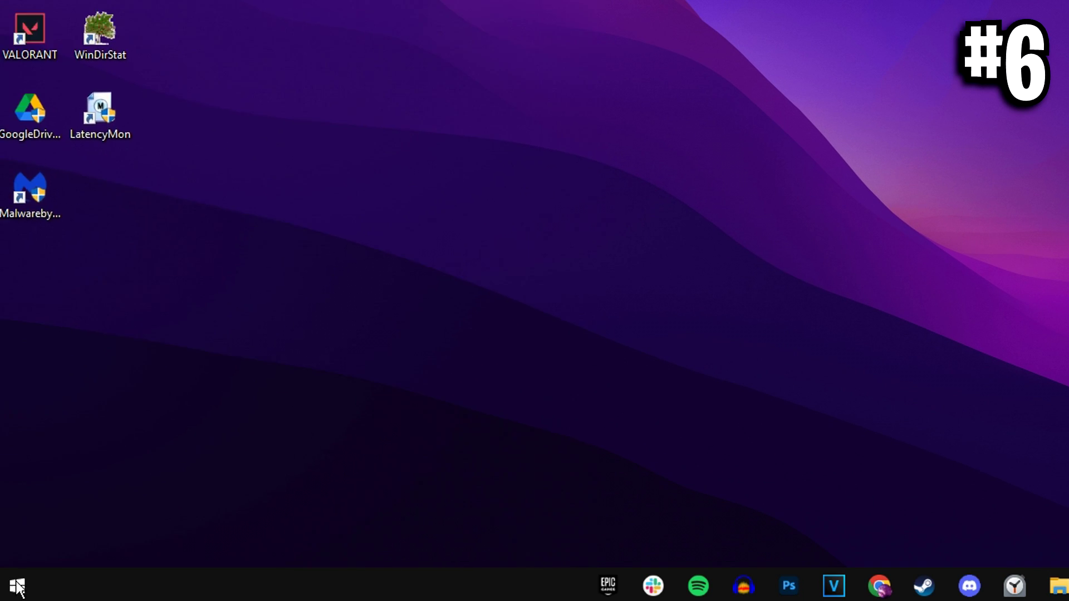
Search Windows for "MOUSE SETTINGS", open the mouse settings and show the pointer options in Mouse Properties
left_click(30, 580)
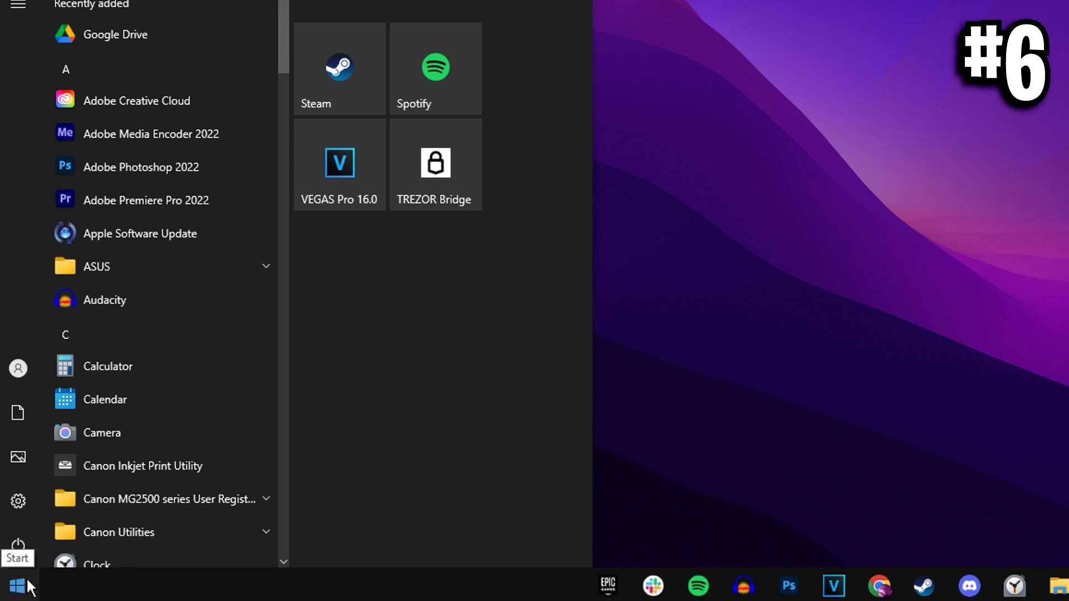
type("MOUSE S")
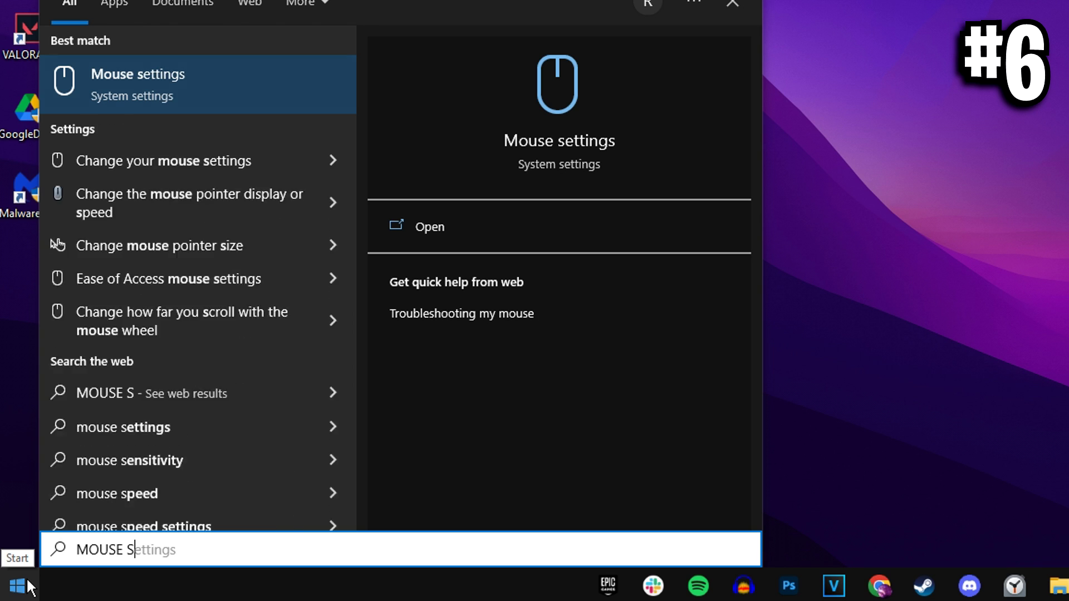
type("ETTINGS")
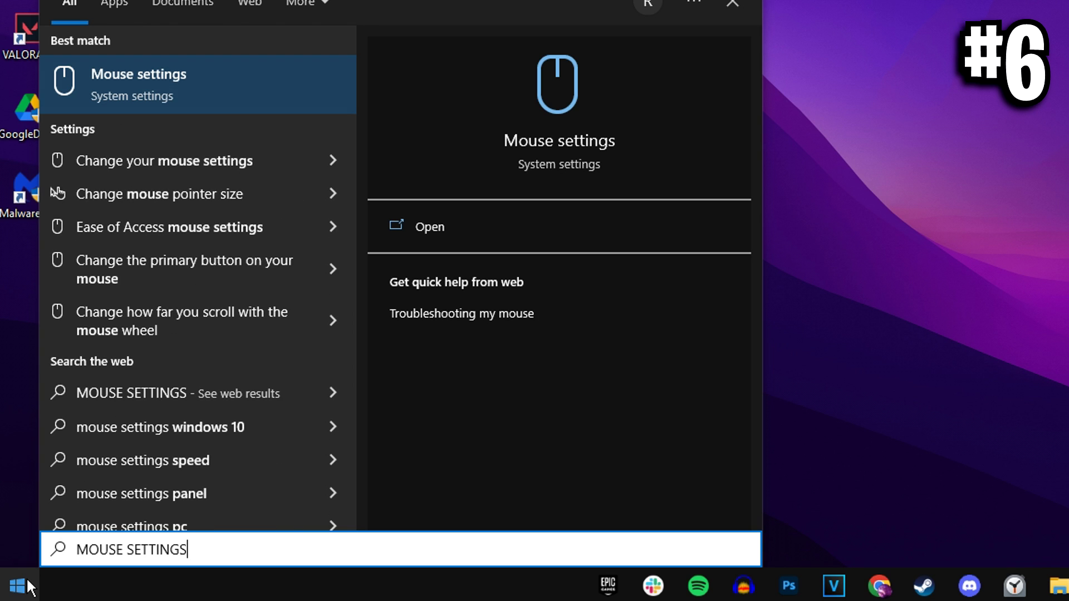
left_click(232, 79)
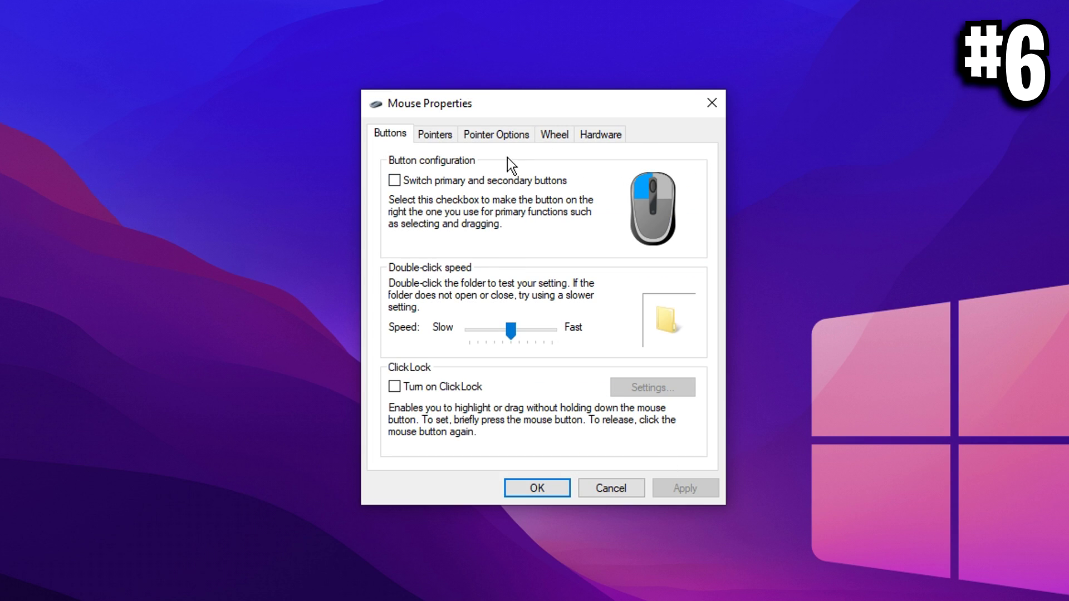
left_click(503, 135)
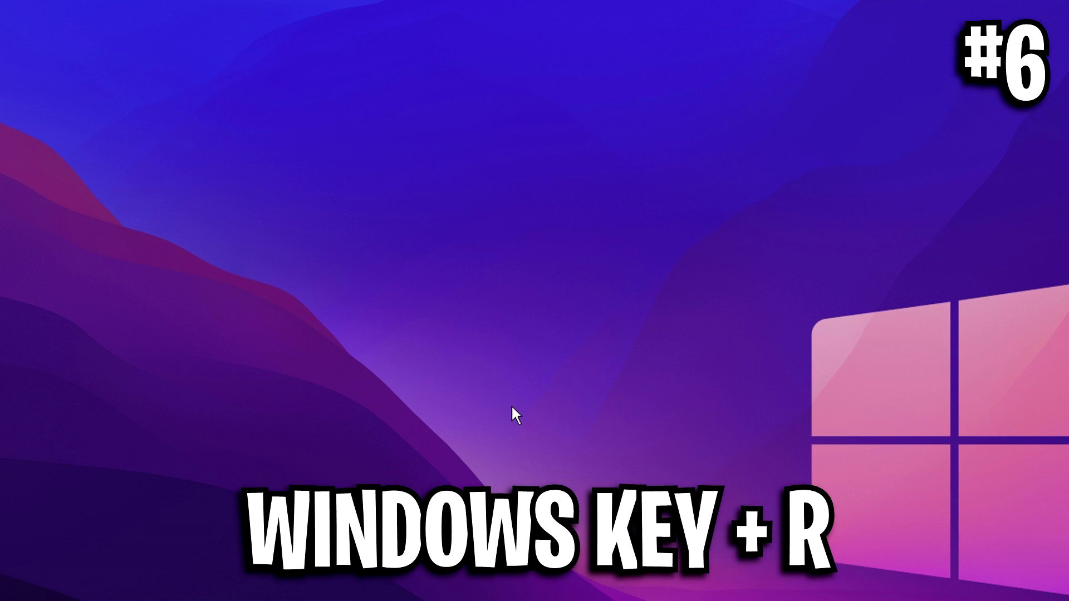
Open the local application data folder by running %LOCALAPPDATA%
key("super+r")
type("%")
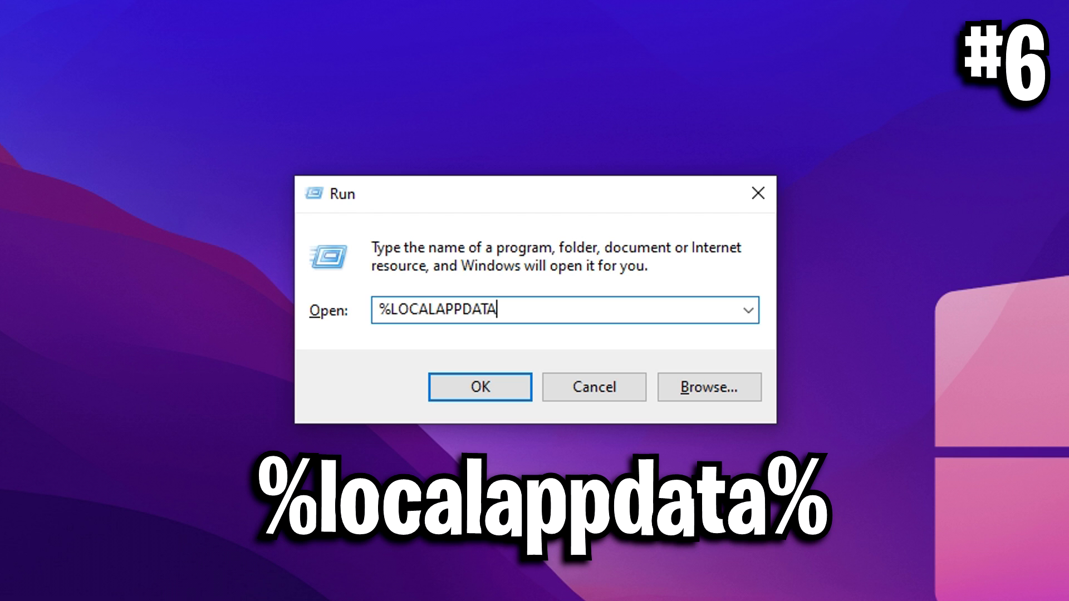
left_click(496, 389)
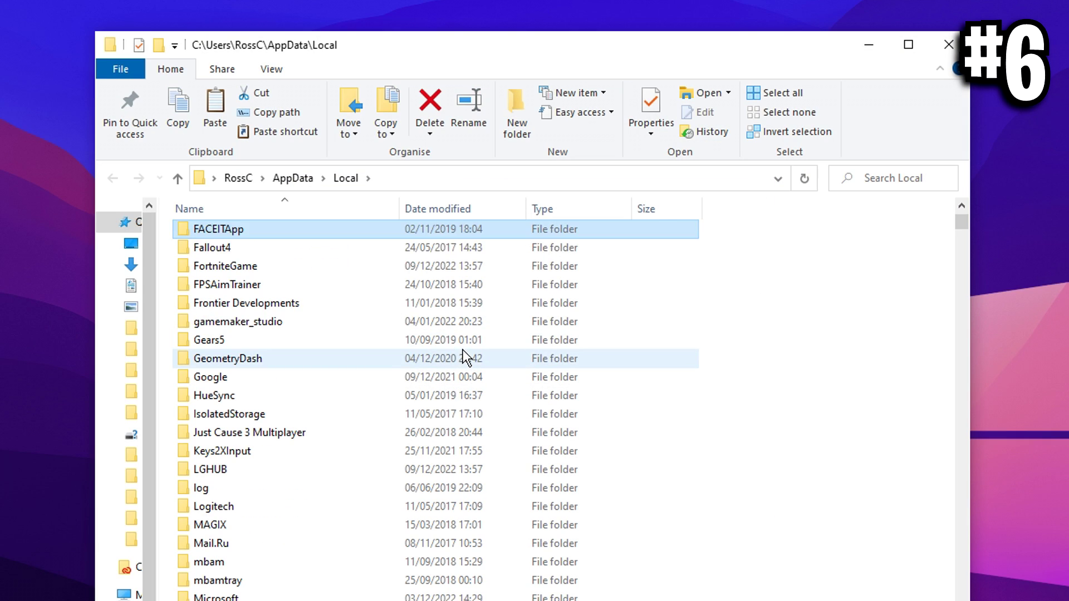
Browse to the FortniteGame\Saved\Config\WindowsClient folder and select GameUserSettings.ini
double_click(303, 267)
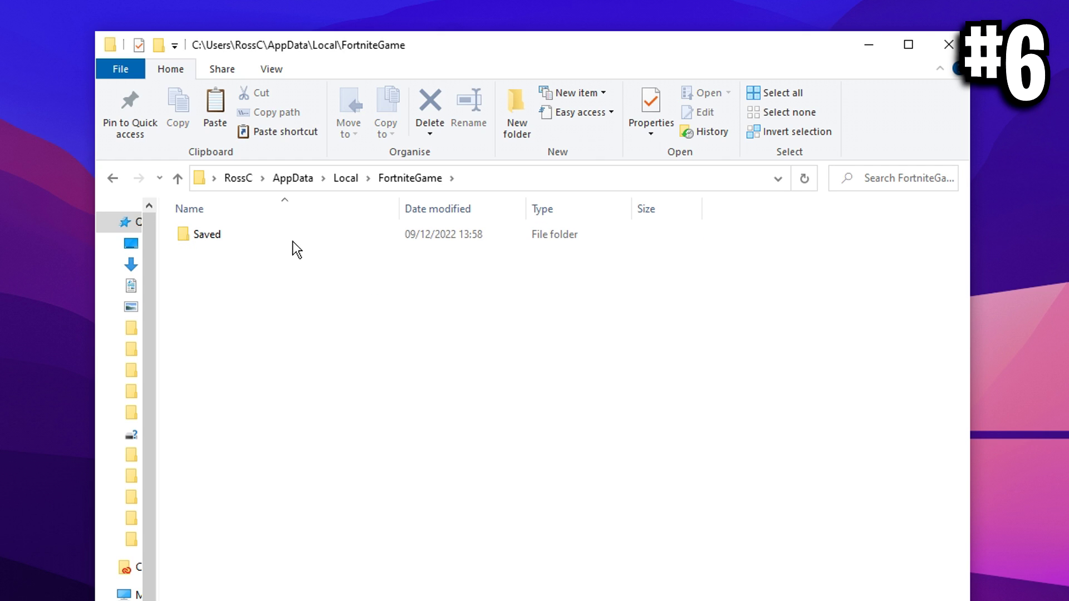
double_click(270, 239)
double_click(282, 254)
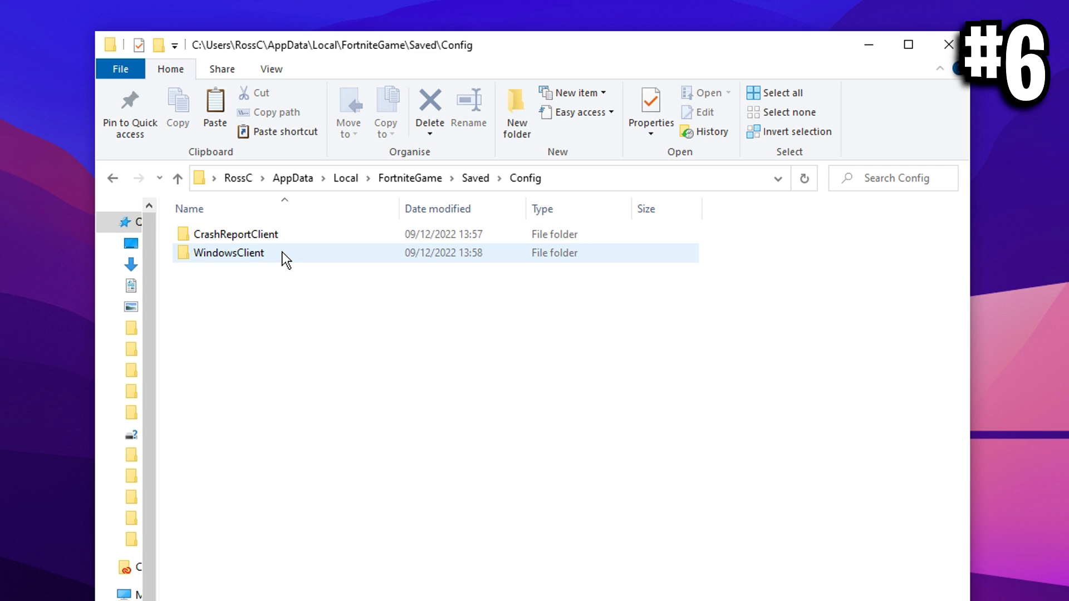
left_click(299, 258)
double_click(299, 258)
left_click(348, 231)
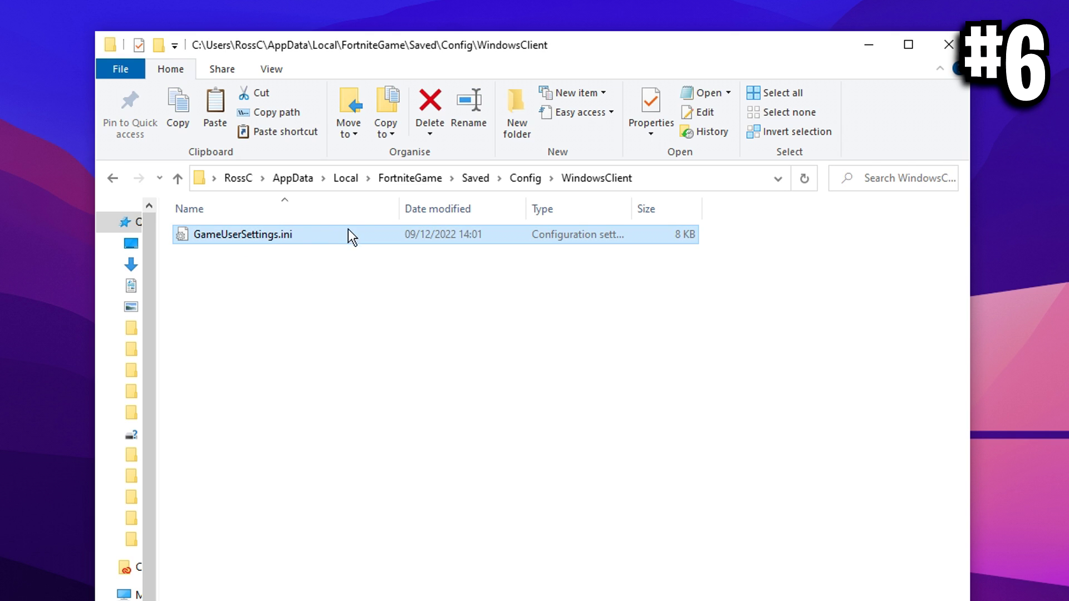
Check the Read-only attribute in the properties of GameUserSettings.ini and close them
right_click(385, 235)
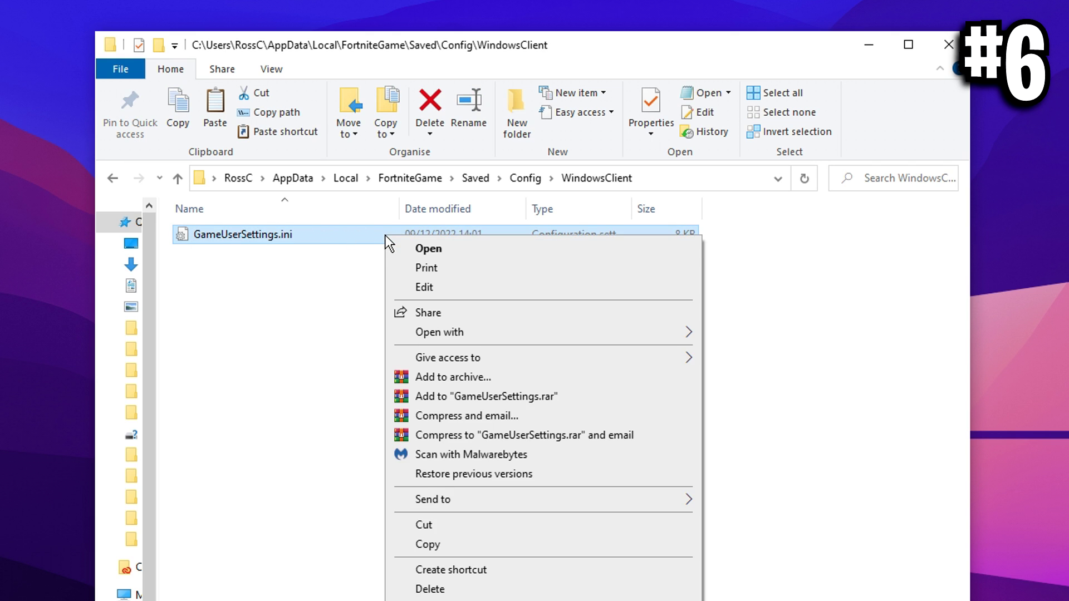
left_click(482, 600)
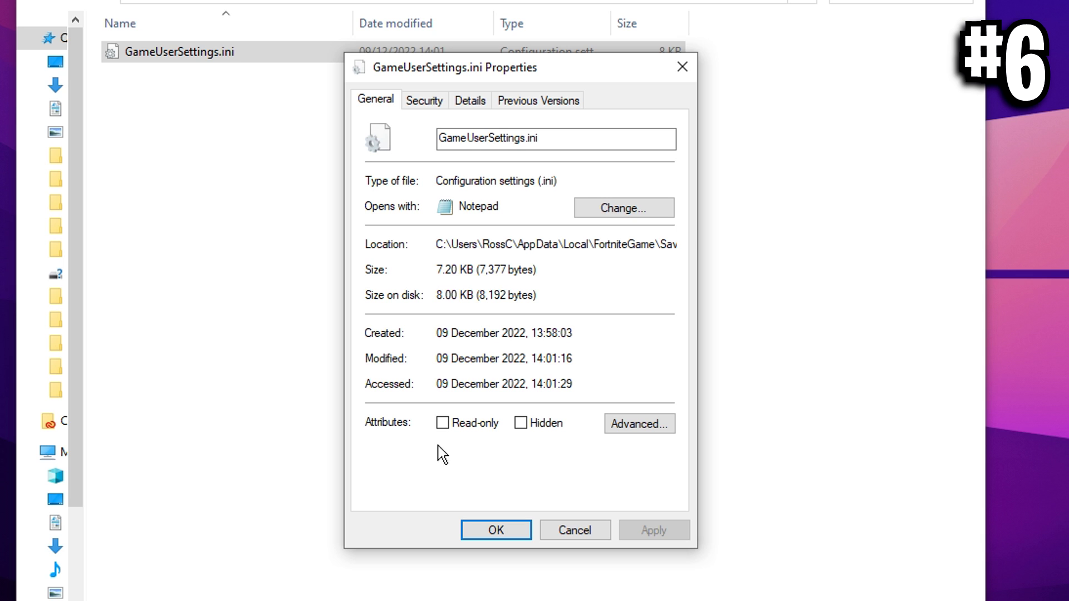
left_click(497, 531)
Open GameUserSettings.ini for editing and locate the bMotionBlur entry to check its value
right_click(499, 233)
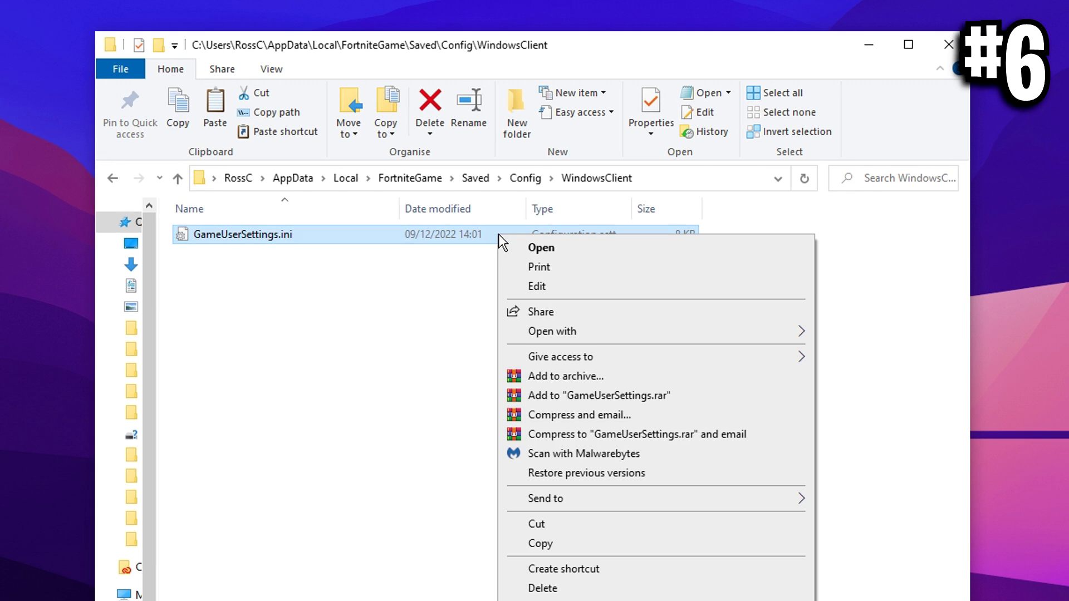
left_click(648, 286)
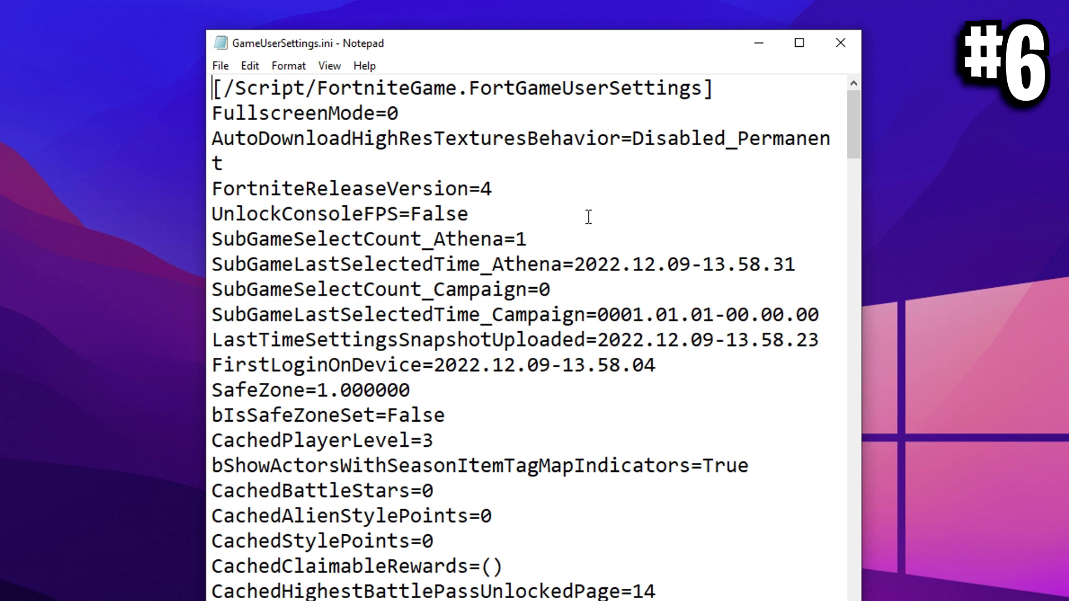
scroll(578, 224, "down", 2)
scroll(577, 223, "down", 4)
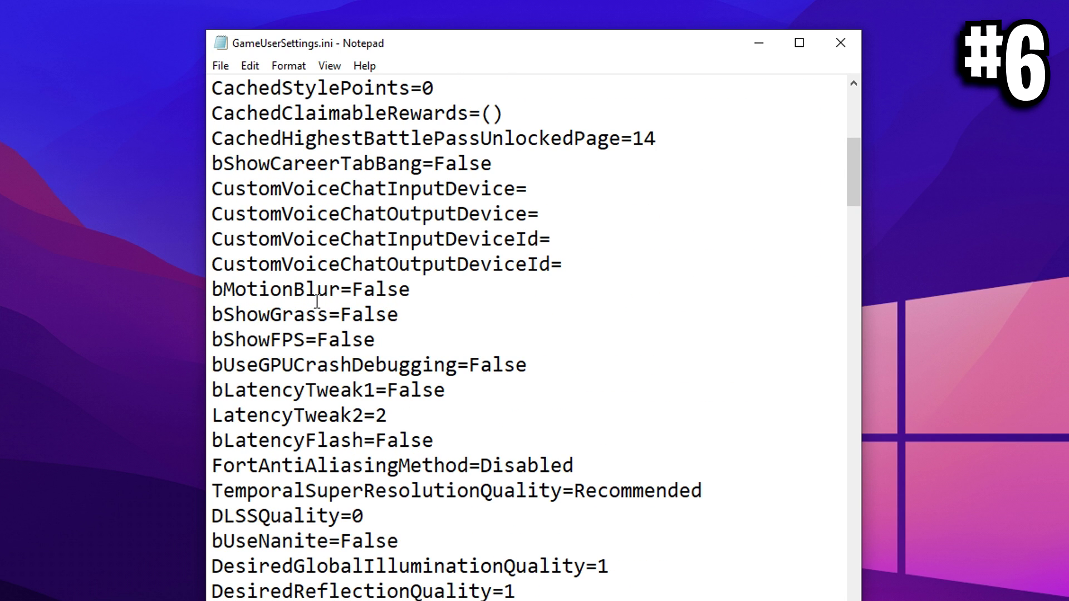
scroll(415, 305, "down", 1)
left_click_drag(456, 216, 213, 214)
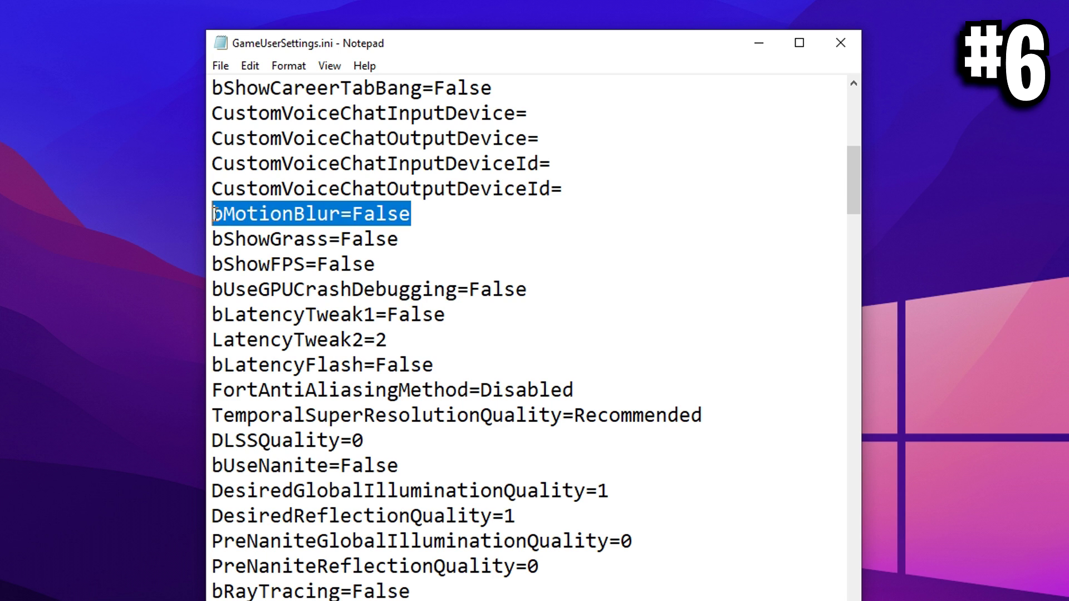
left_click(375, 215)
left_click_drag(353, 215, 470, 220)
left_click(467, 219)
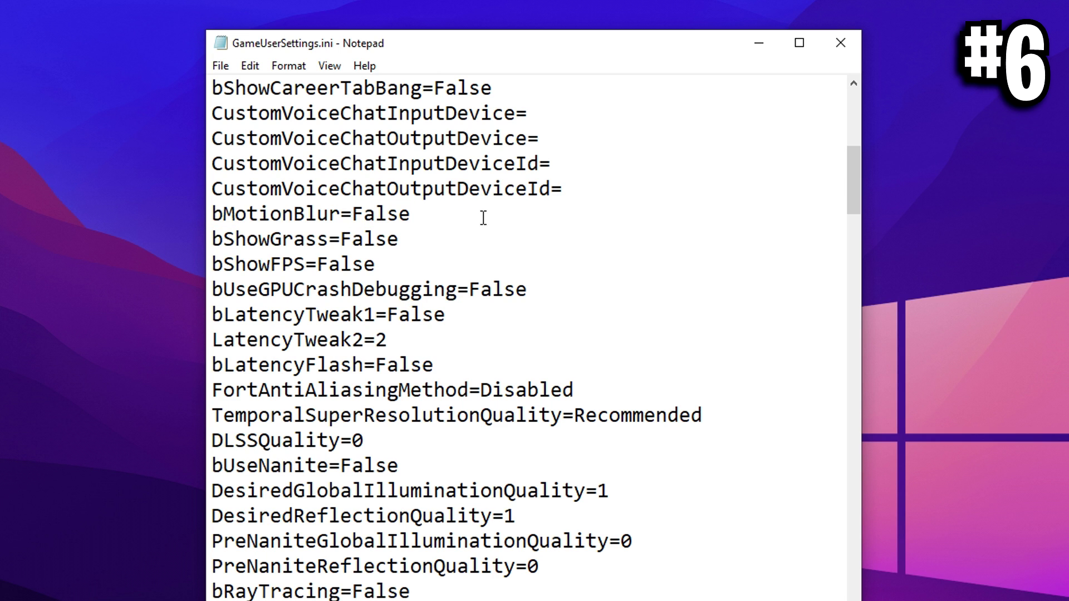
Set DesiredGlobalIlluminationQuality and DesiredReflectionQuality to 0 in GameUserSettings.ini
scroll(468, 238, "down", 2)
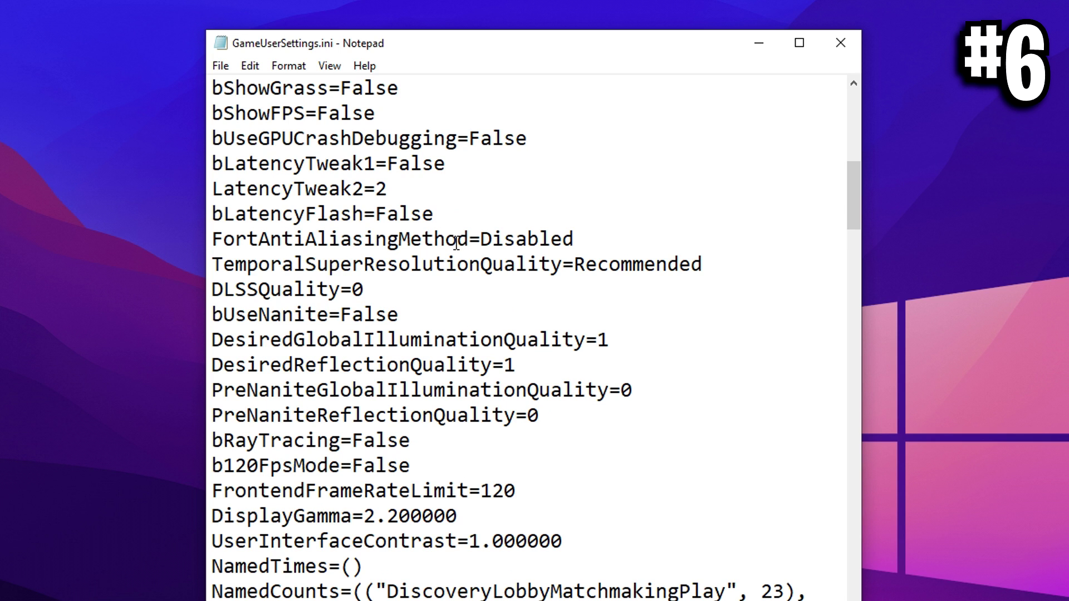
scroll(454, 244, "down", 1)
scroll(452, 249, "down", 1)
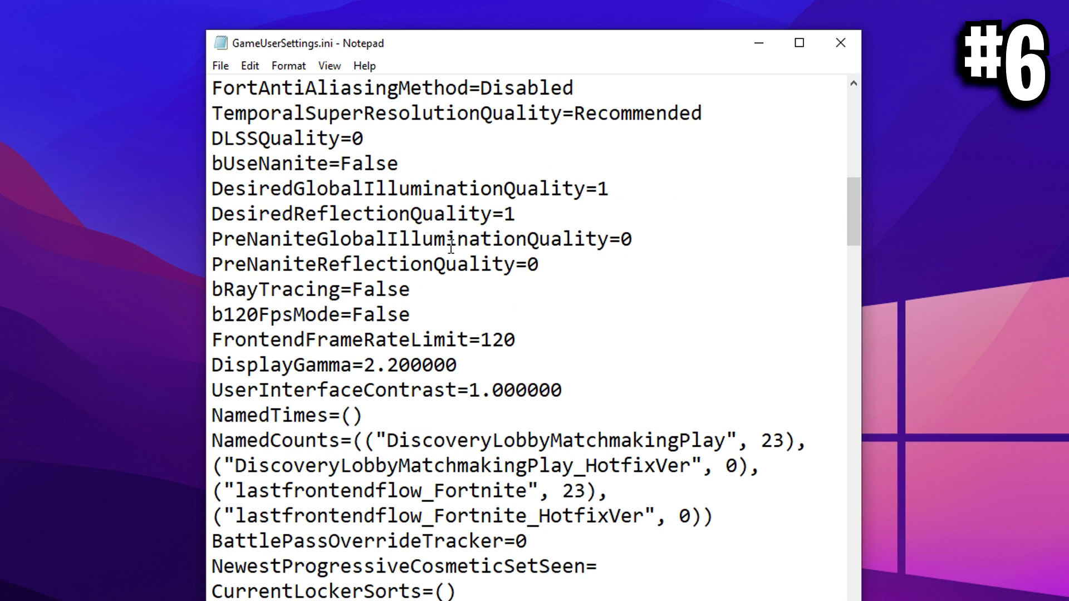
left_click_drag(562, 189, 258, 188)
left_click_drag(330, 189, 445, 189)
left_click_drag(604, 188, 617, 187)
type("0")
left_click_drag(611, 188, 211, 188)
left_click_drag(518, 213, 321, 213)
left_click(548, 190)
left_click_drag(586, 189, 342, 189)
left_click(529, 190)
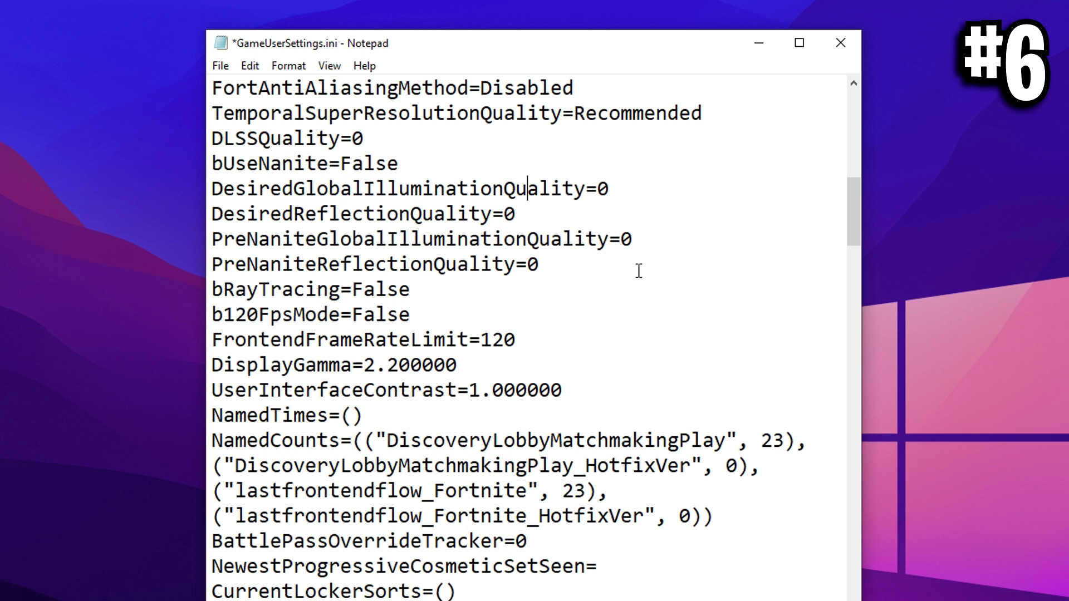
Check the PreNanite illumination and reflection entries in GameUserSettings.ini and locate the resolution entries further down the file
left_click_drag(639, 271, 172, 195)
left_click(580, 245)
scroll(561, 267, "down", 4)
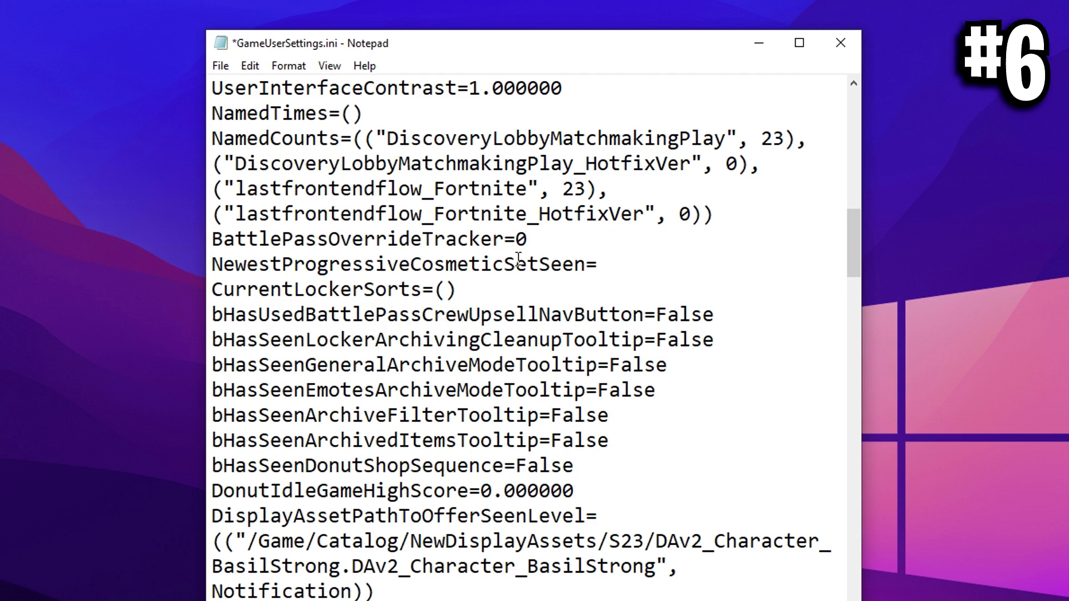
scroll(519, 260, "down", 6)
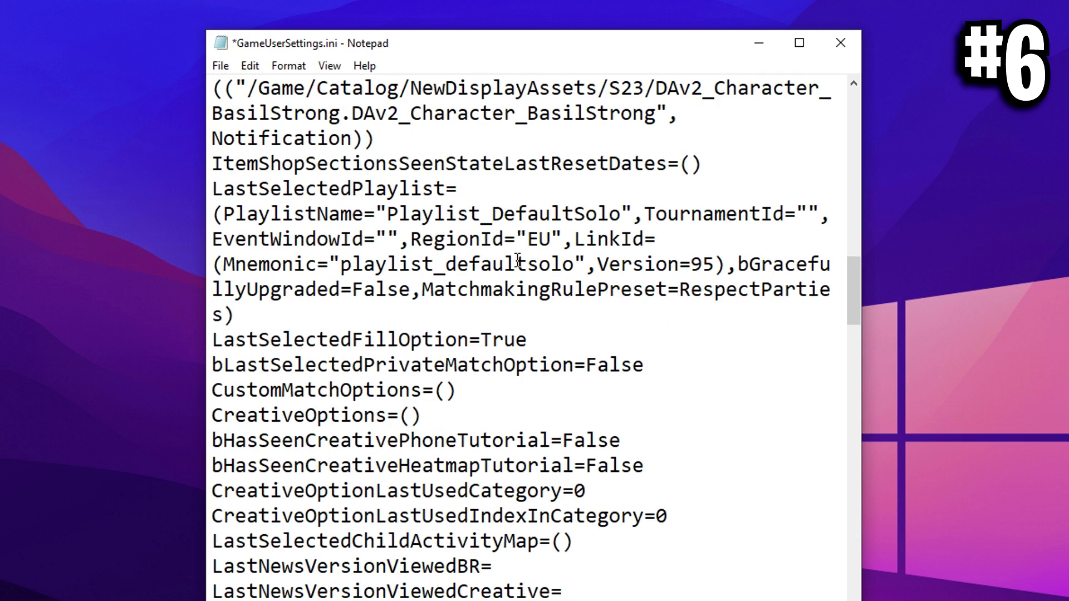
scroll(518, 260, "down", 10)
left_click(649, 415)
scroll(575, 320, "down", 1)
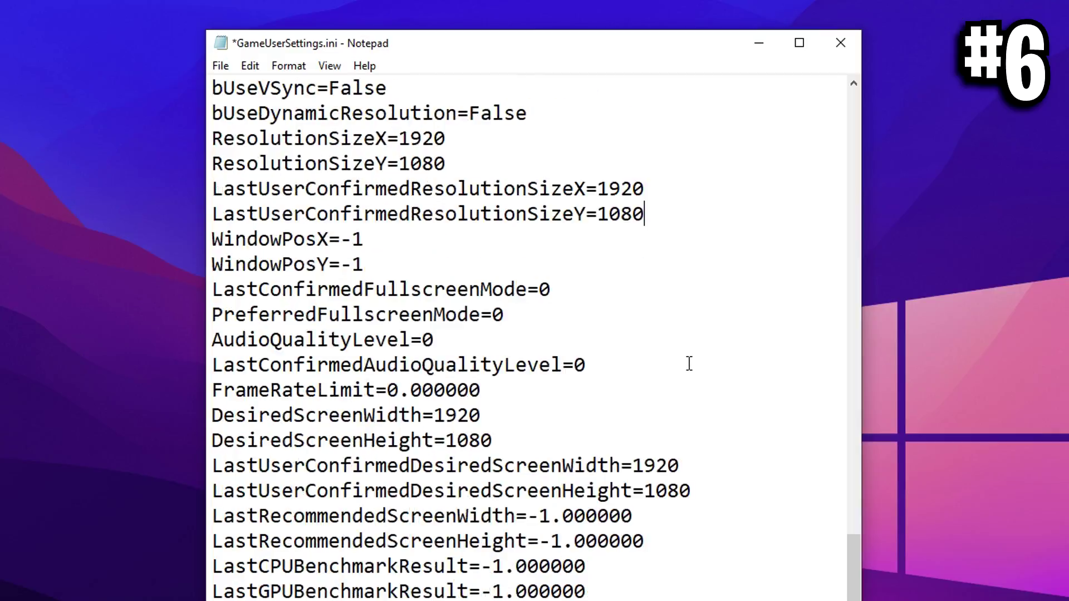
Try 240 as the FrameRateLimit value in GameUserSettings.ini and set it back to 0.000000
left_click_drag(359, 314, 174, 316)
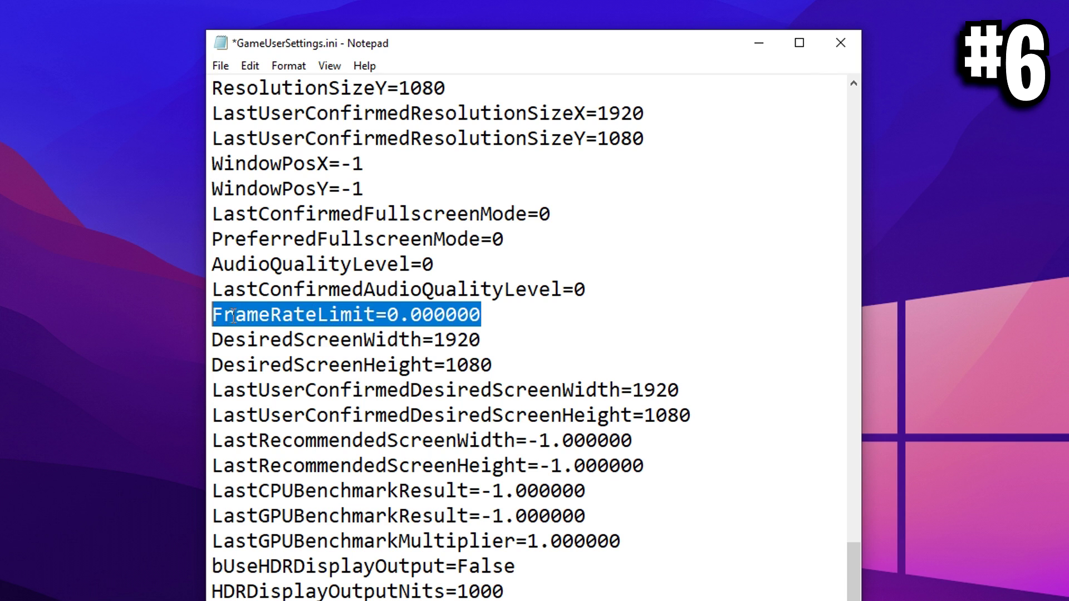
left_click(482, 315)
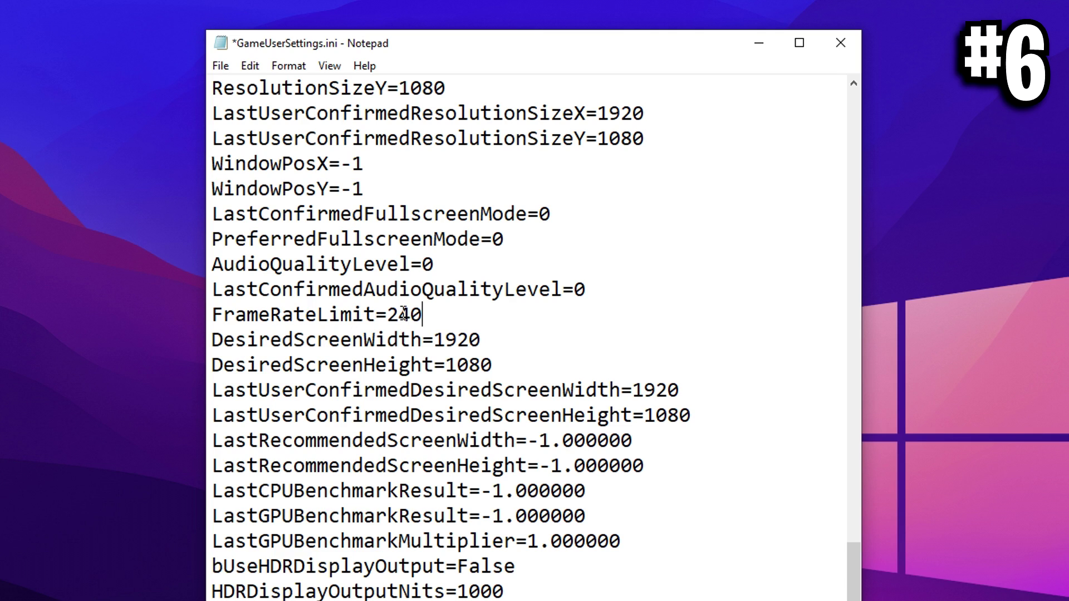
left_click_drag(424, 314, 397, 316)
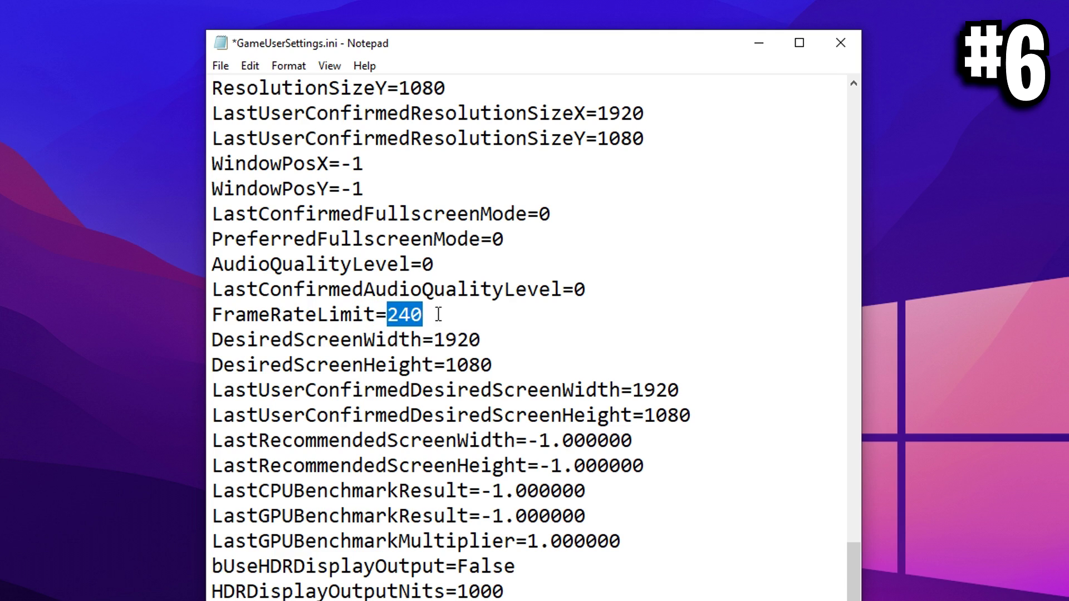
type("0.000000")
left_click(548, 310)
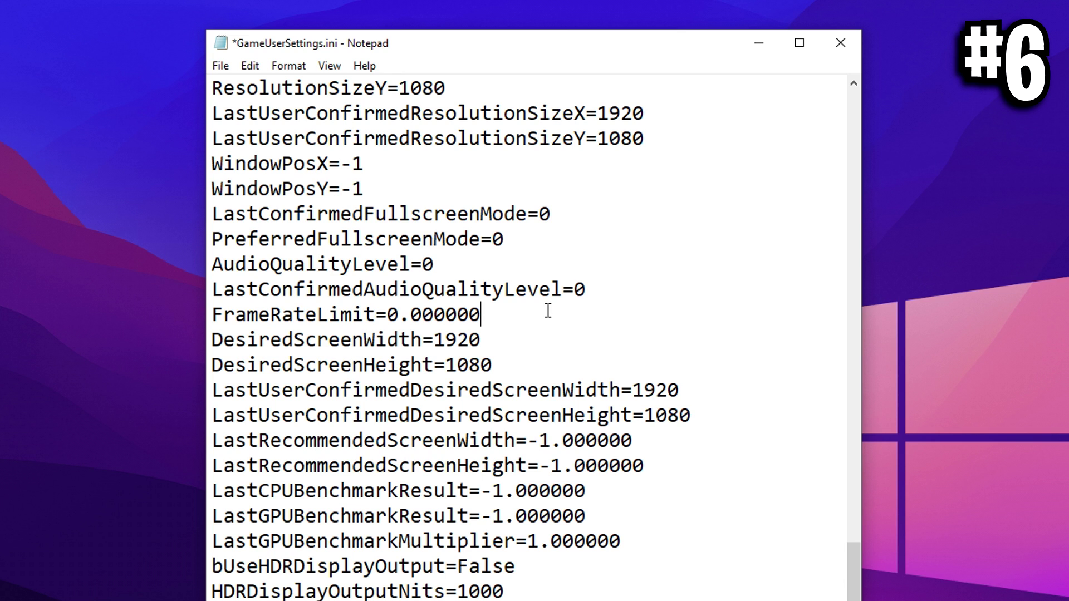
left_click_drag(557, 310, 168, 325)
left_click(550, 321)
Examine the quality values in the ScalabilityGroups section of GameUserSettings.ini, from resolution quality to shading quality
scroll(536, 344, "down", 1)
scroll(536, 343, "down", 4)
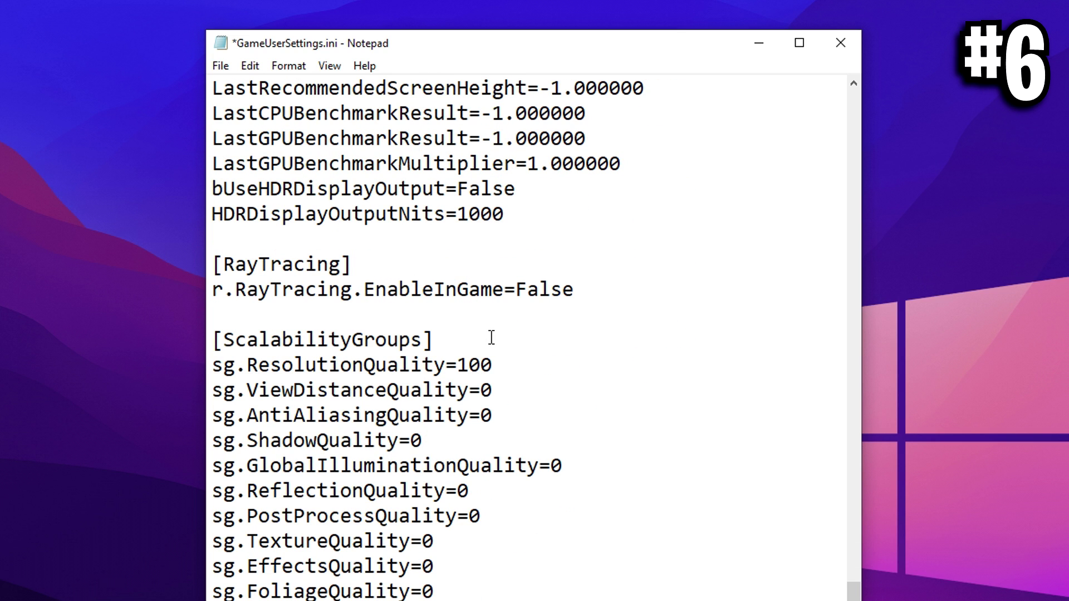
left_click_drag(491, 337, 191, 340)
left_click(494, 338)
left_click_drag(445, 593, 159, 337)
left_click(549, 416)
left_click(537, 375)
left_click_drag(515, 397, 608, 591)
left_click(581, 495)
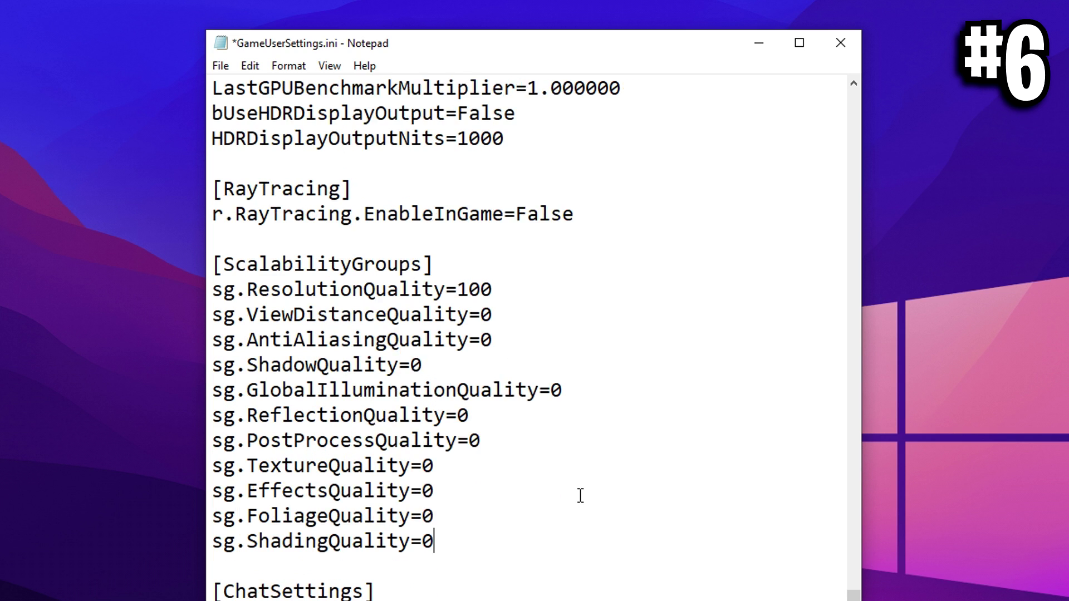
scroll(568, 440, "down", 9)
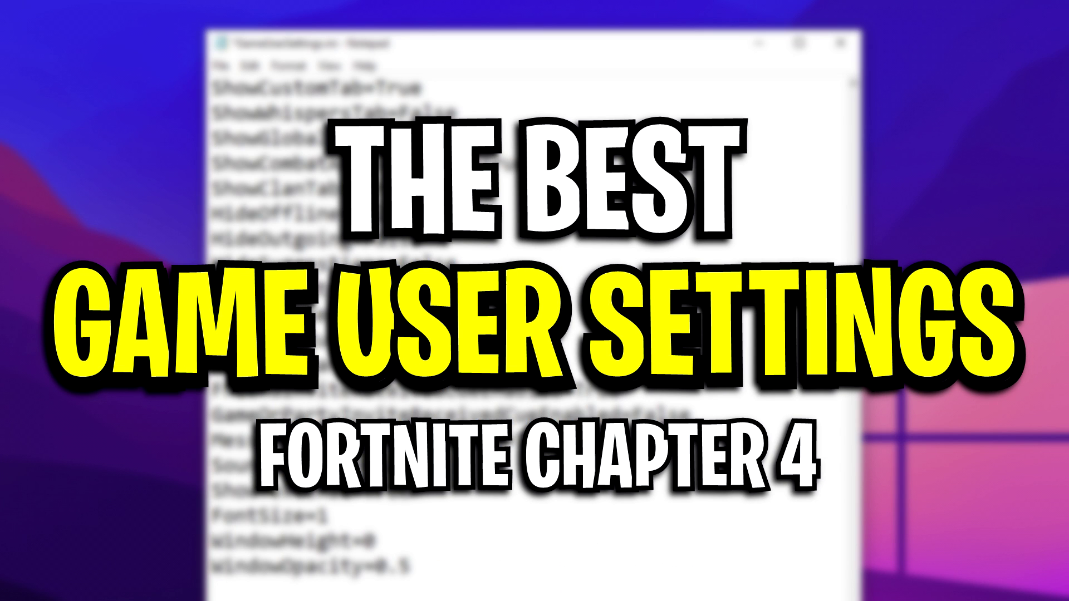
scroll(584, 589, "up", 20)
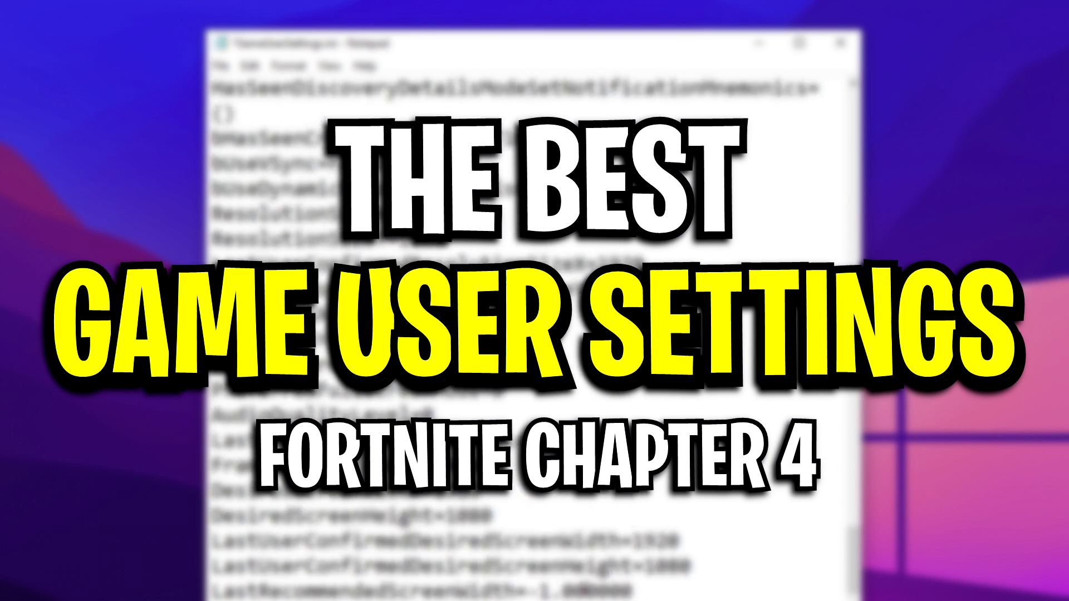
scroll(584, 589, "up", 20)
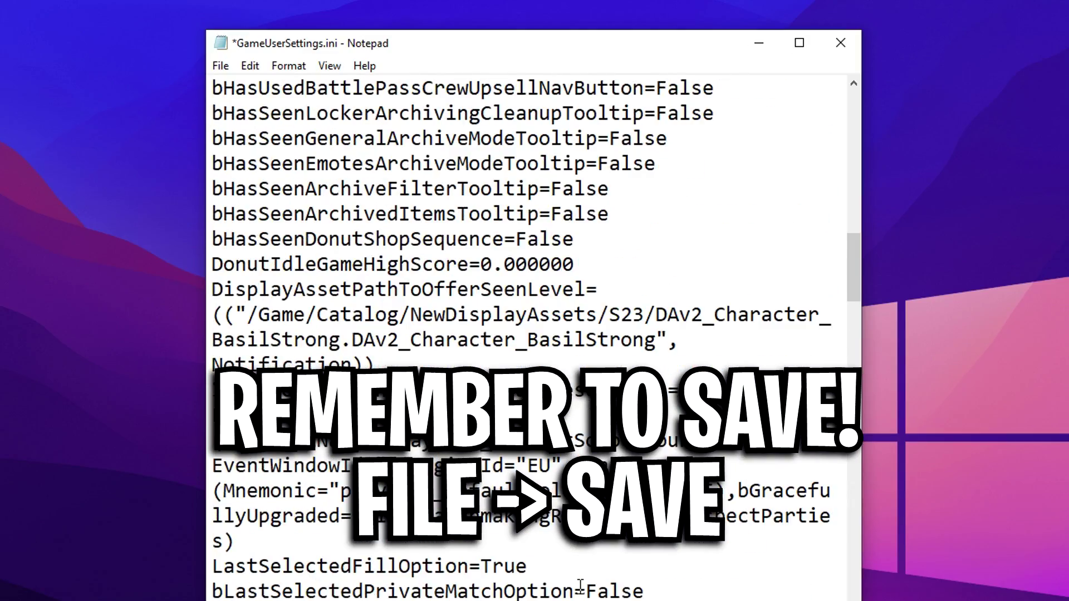
scroll(573, 589, "up", 2)
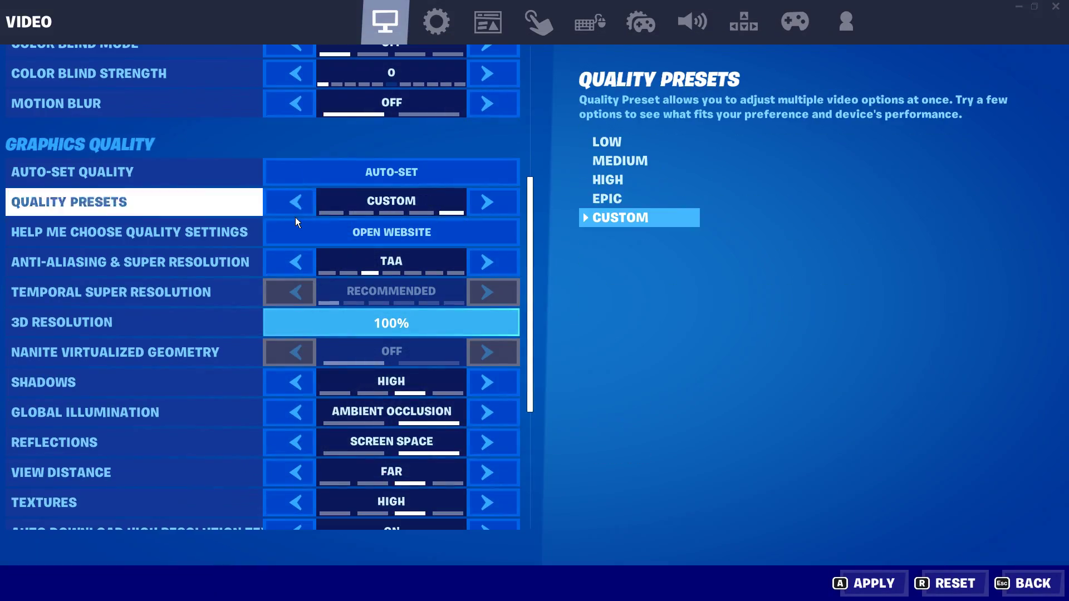
Set the Fortnite quality preset to Low with 3D resolution at 100%, and turn off anti-aliasing and high resolution texture downloads
left_click(296, 217)
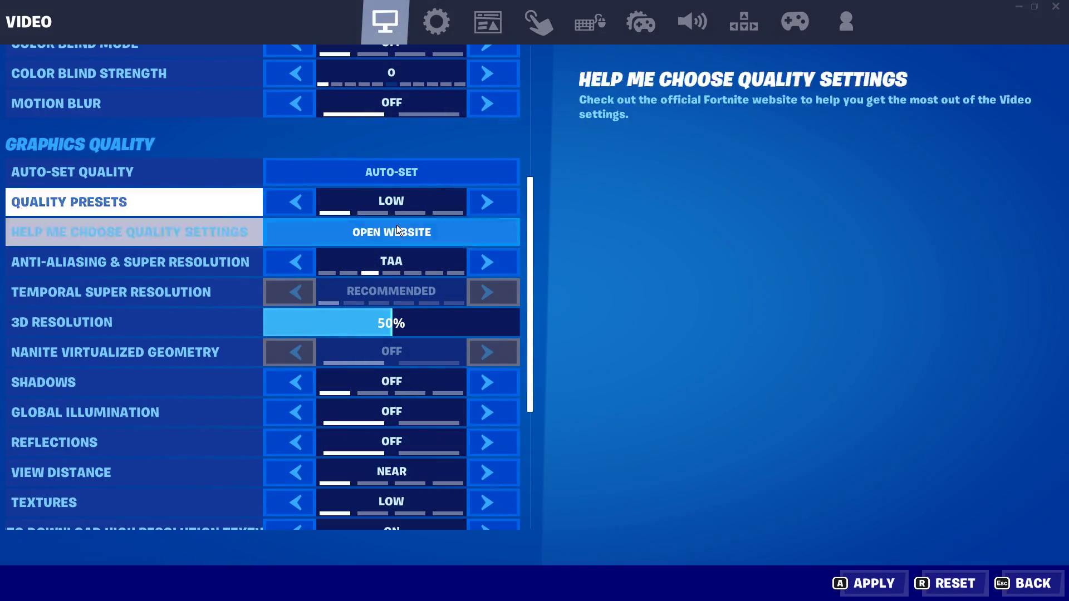
left_click_drag(402, 323, 524, 318)
scroll(359, 441, "down", 4)
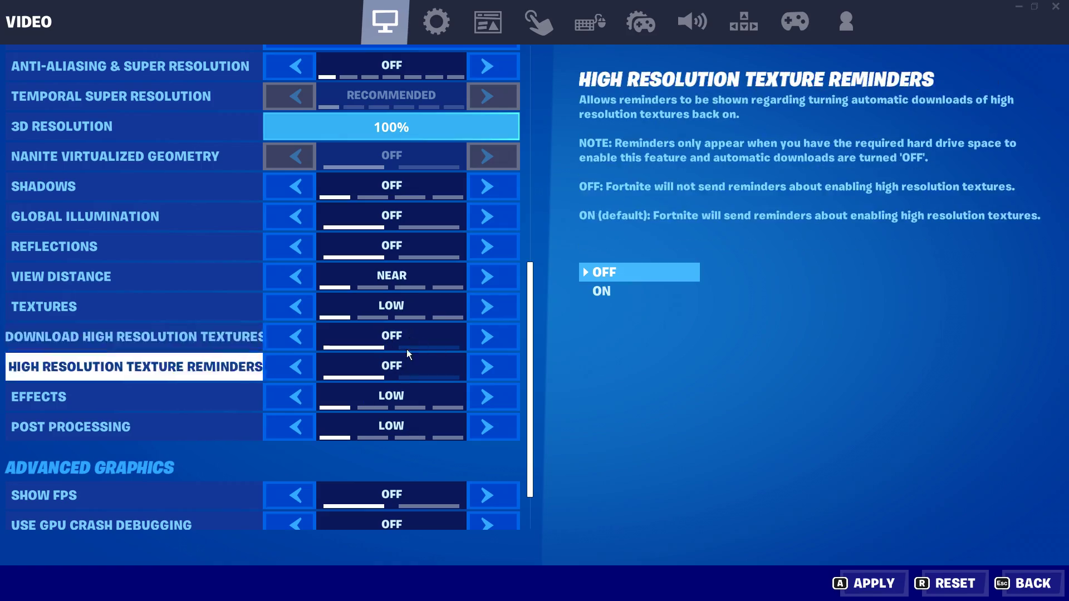
scroll(413, 348, "down", 2)
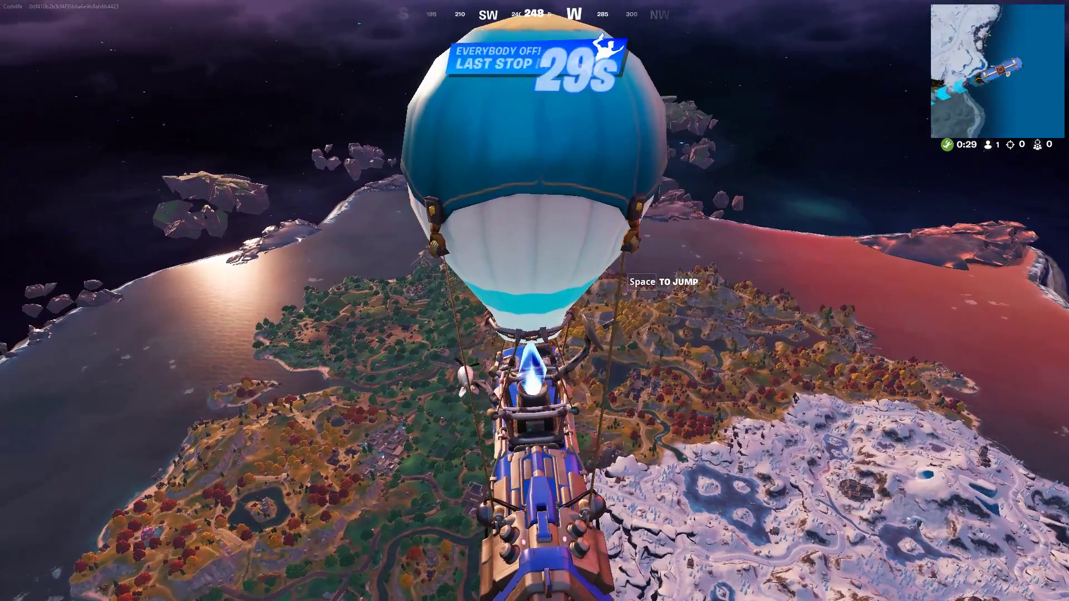